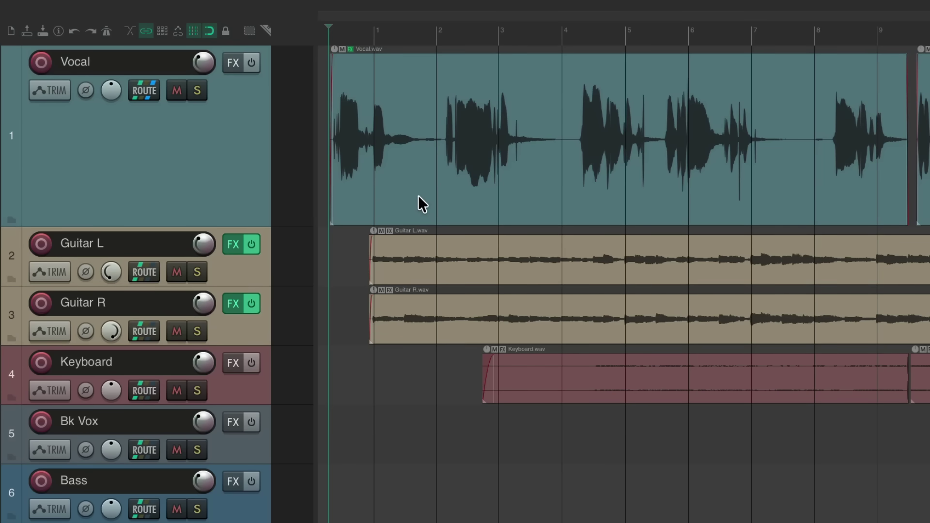
Play the song from the start to hear the vocal in the mix, and stop playback.
key("space")
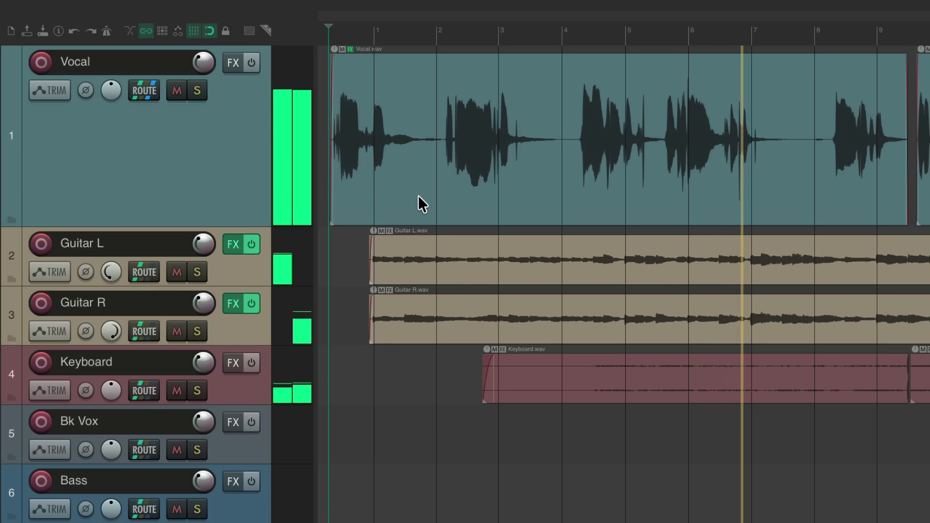
key("space")
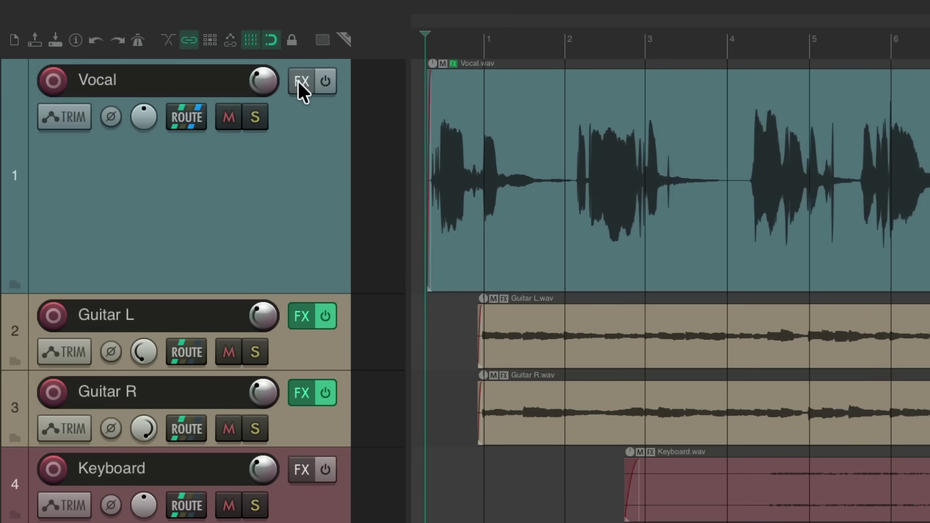
Open the effects browser for the Vocal track and look through the Cockos plug-ins, from ReaComp down to ReaVerbate.
left_click(233, 62)
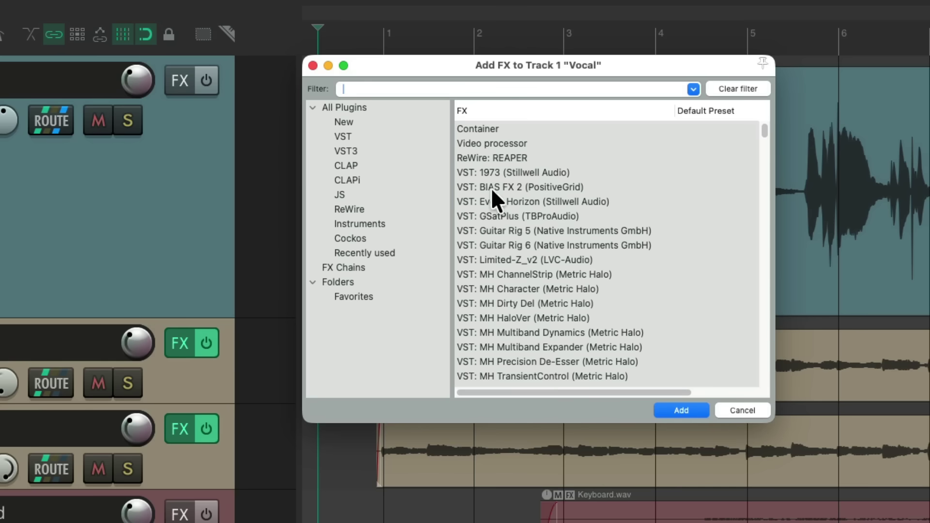
left_click(407, 239)
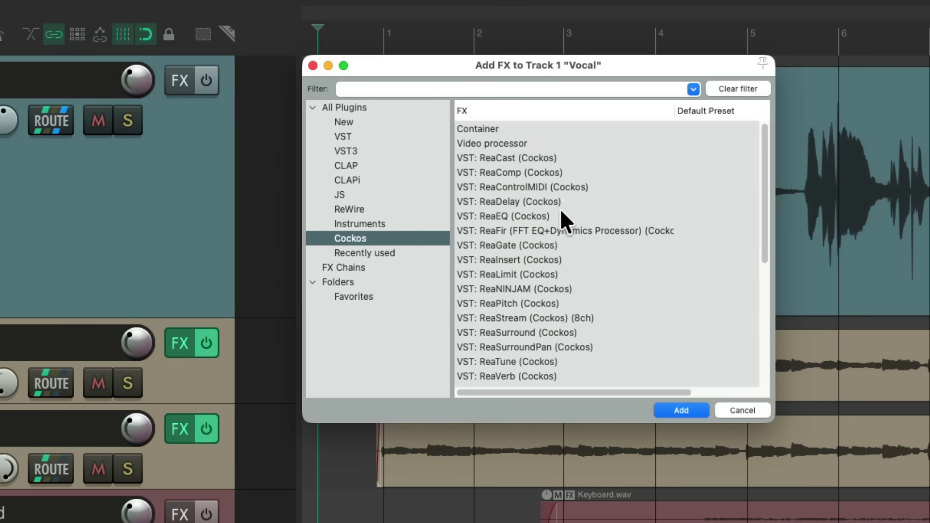
left_click(576, 172)
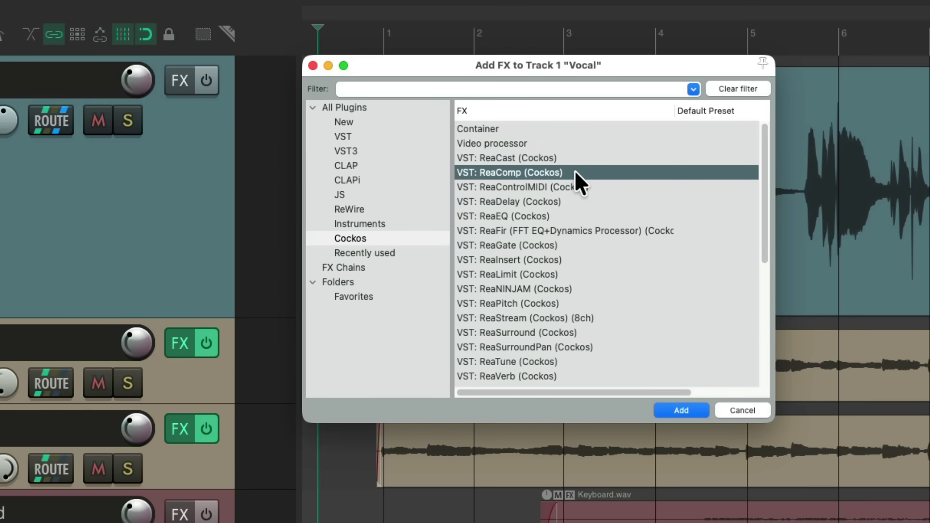
left_click(584, 200)
left_click(574, 218)
left_click(583, 239)
scroll(583, 239, "down", 1)
left_click(584, 252)
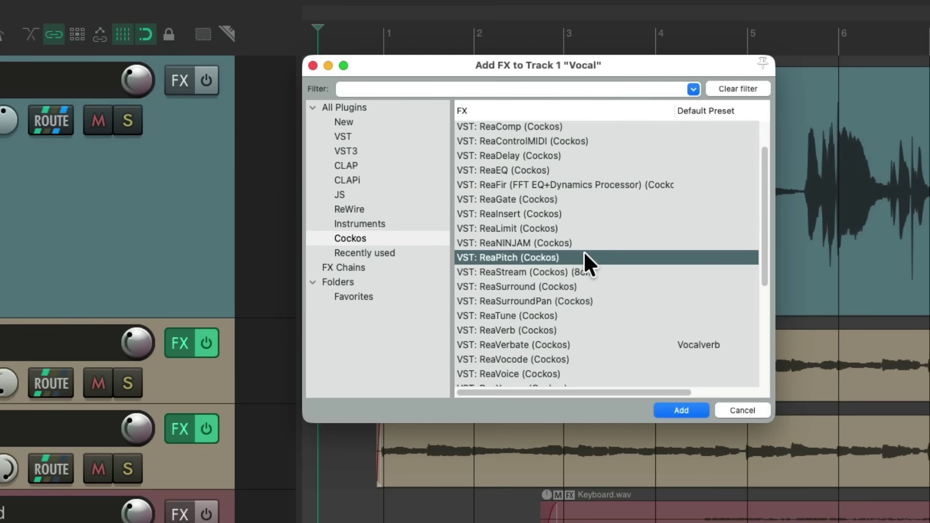
scroll(584, 252, "down", 1)
left_click(581, 268)
left_click(592, 279)
left_click(592, 295)
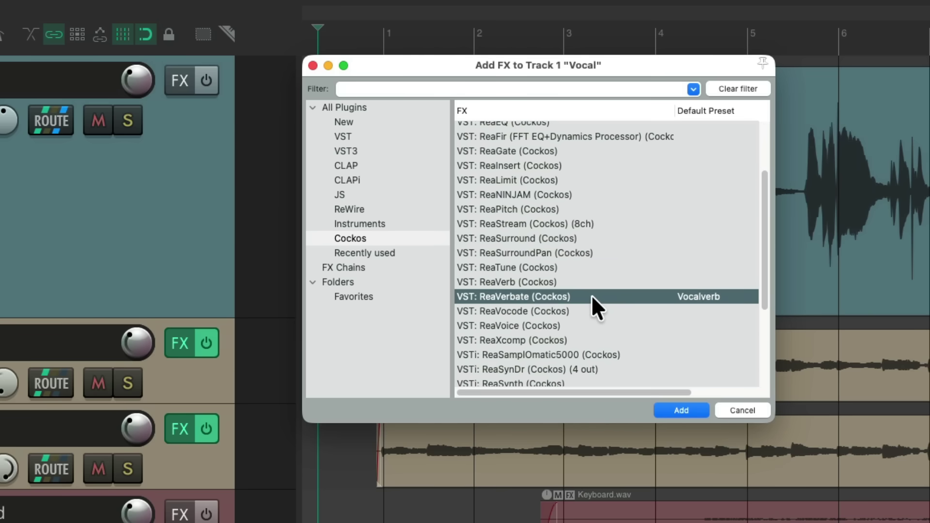
Browse the JS plug-ins and add JS: 3-Band Splitter to the Vocal track.
left_click(404, 193)
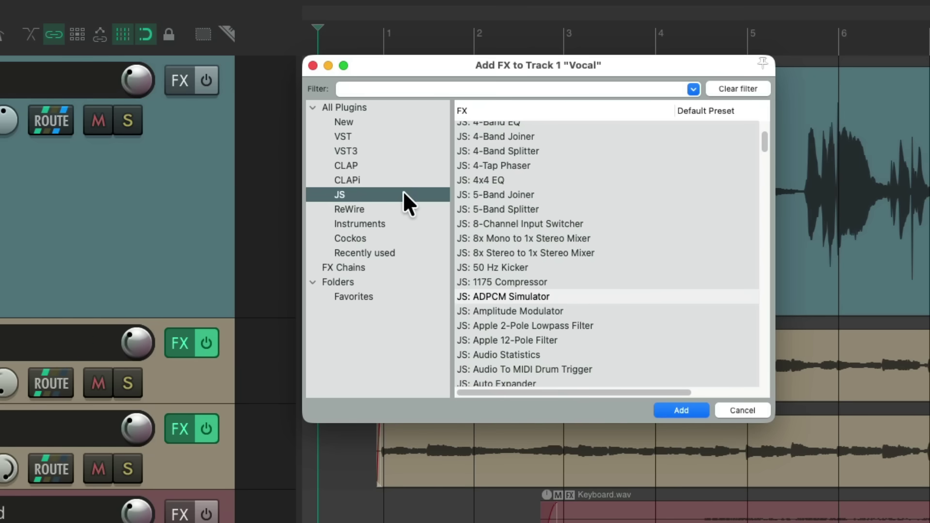
scroll(559, 241, "up", 5)
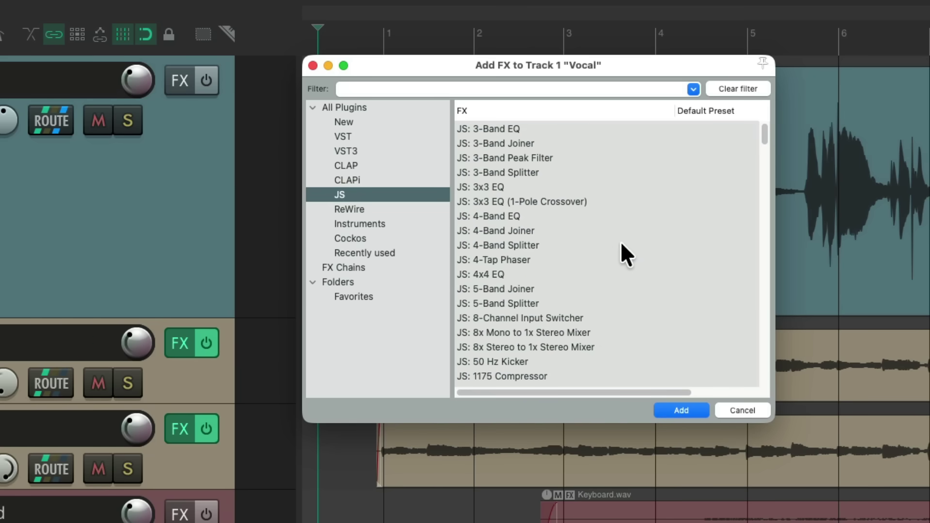
scroll(621, 245, "down", 20)
scroll(621, 242, "down", 3)
scroll(621, 241, "up", 20)
scroll(621, 251, "up", 3)
left_click(571, 145)
left_click(577, 173)
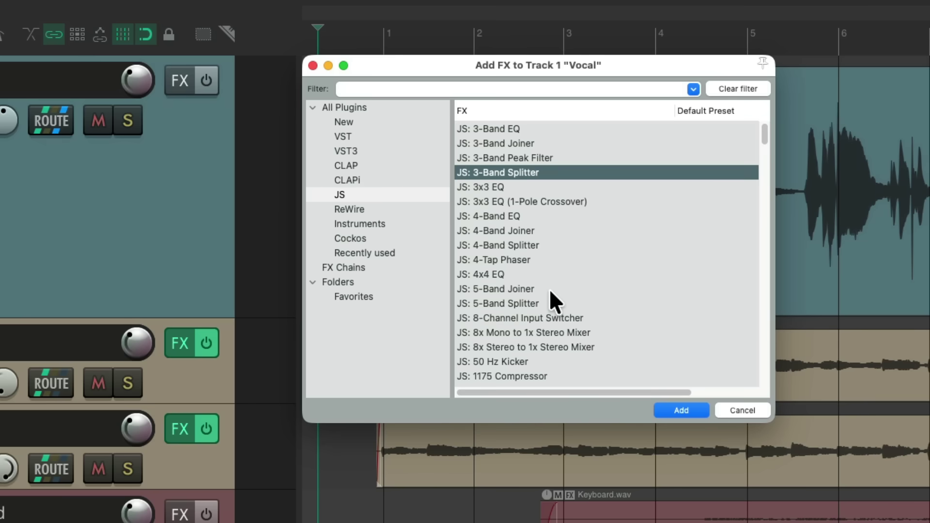
double_click(547, 172)
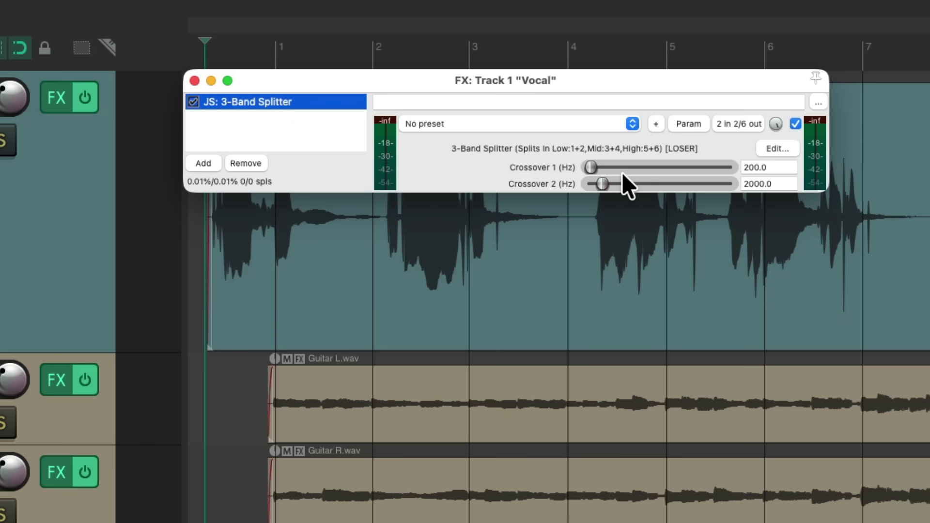
Set the Vocal track to 6 channels in the 3-Band Splitter's pin routing so each band gets its own output pair.
left_click(747, 124)
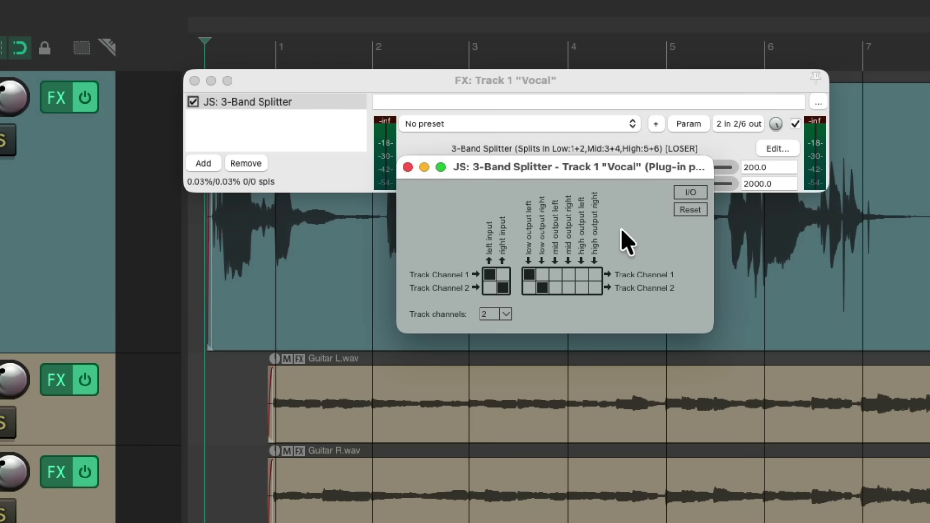
left_click(505, 314)
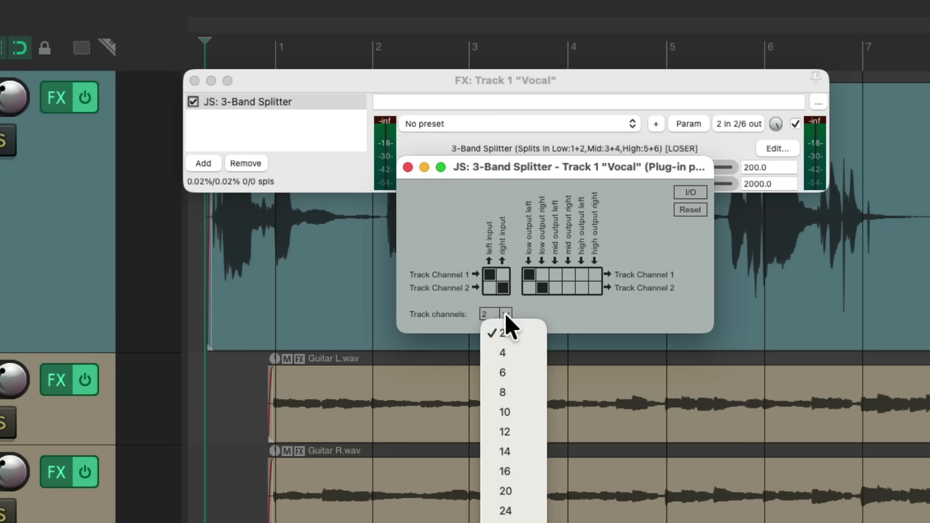
left_click(518, 372)
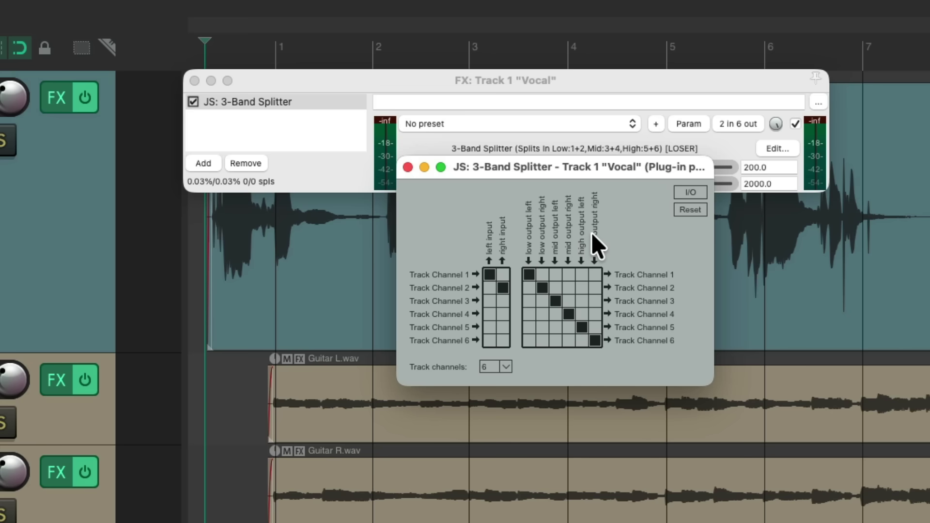
left_click(407, 167)
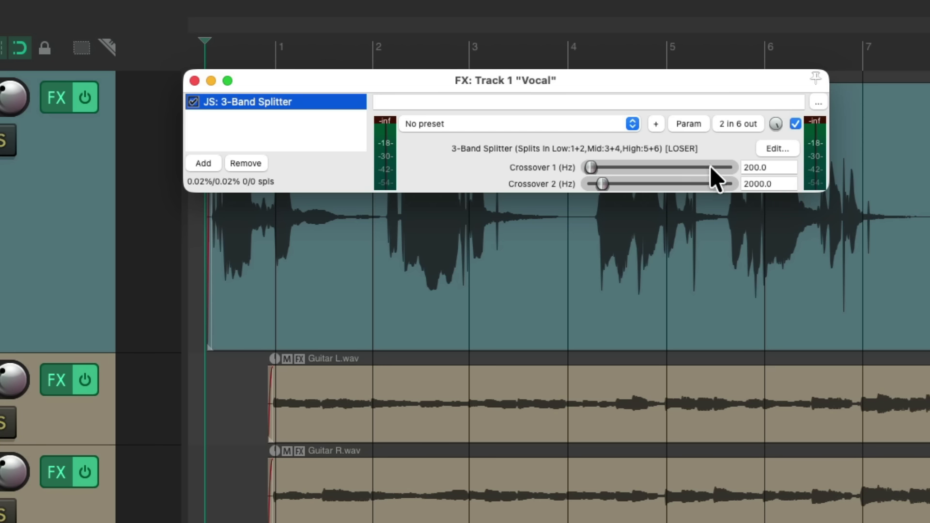
Set the 3-Band Splitter's Crossover 1 to 100 Hz and Crossover 2 to 4000 Hz.
left_click(778, 168)
type("100")
key("Tab")
type("4000")
key("Return")
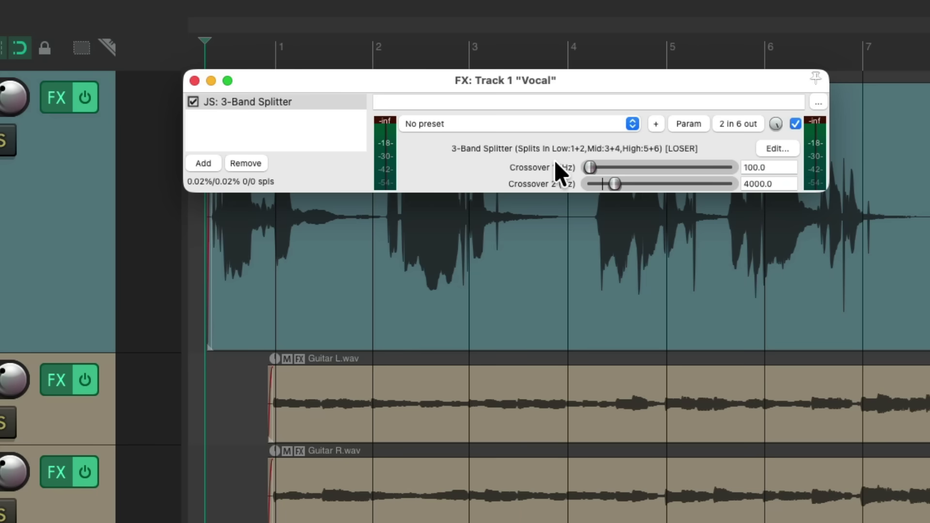
Add JS: 3-Band Joiner after the splitter on the Vocal track.
double_click(330, 122)
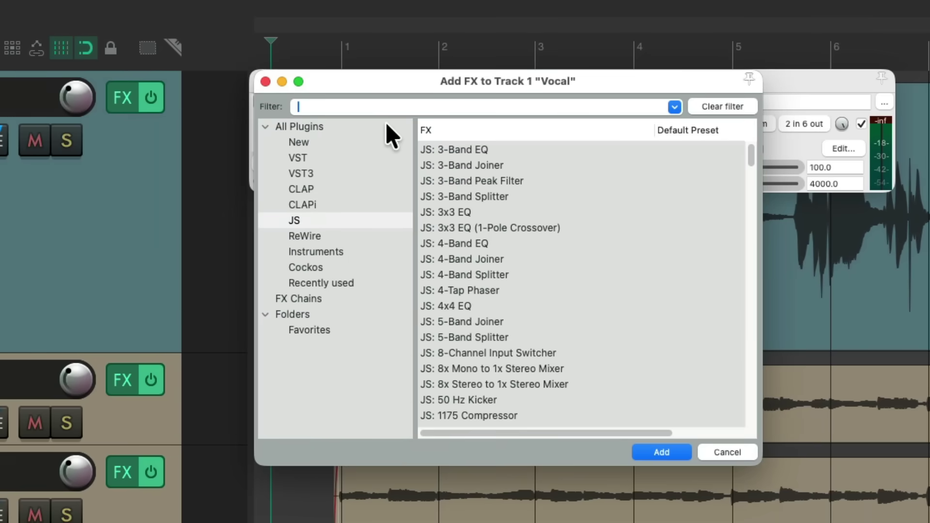
left_click(529, 166)
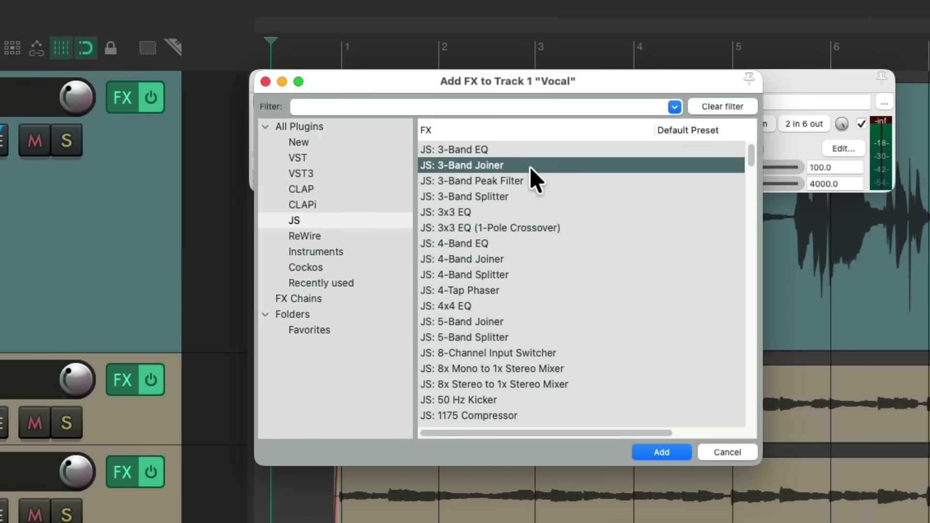
double_click(530, 166)
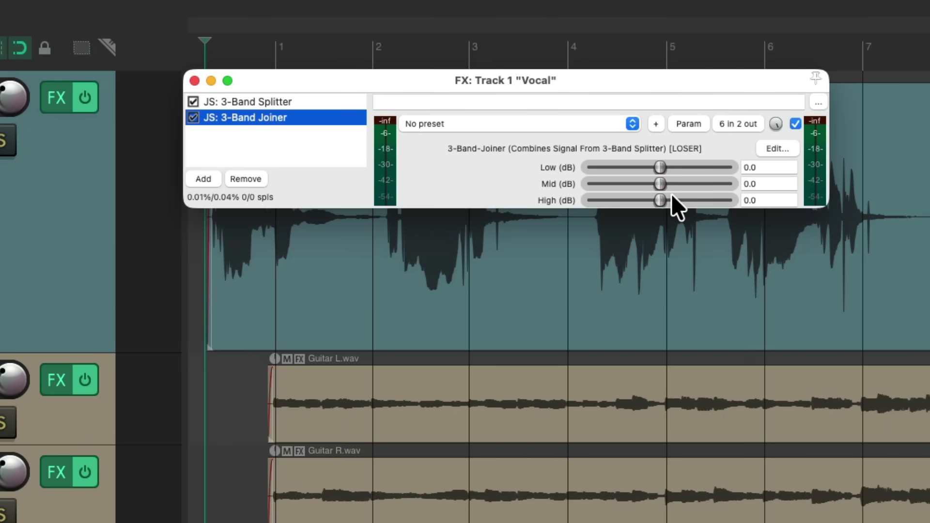
Lower the joiner's Mid and High bands to -124 dB and play the song to audition the Low band alone.
left_click_drag(660, 184, 557, 184)
left_click_drag(660, 201, 532, 202)
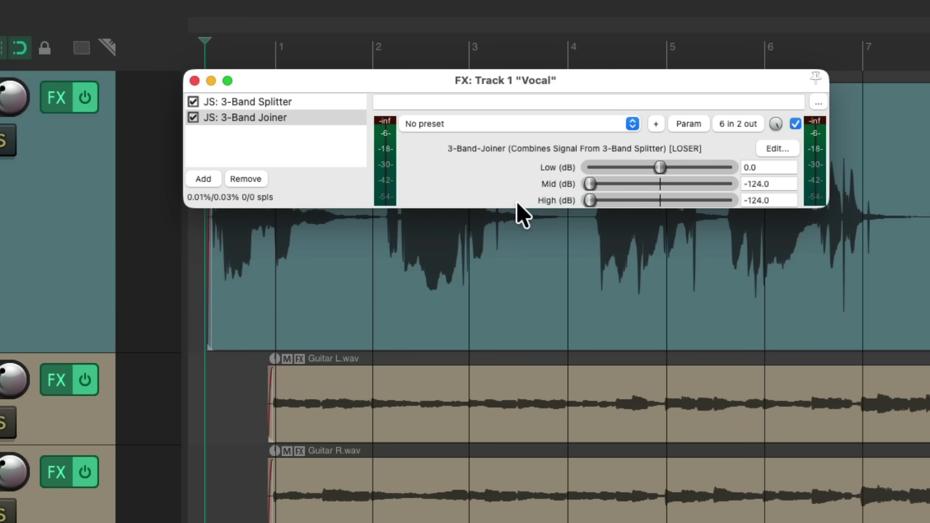
key("space")
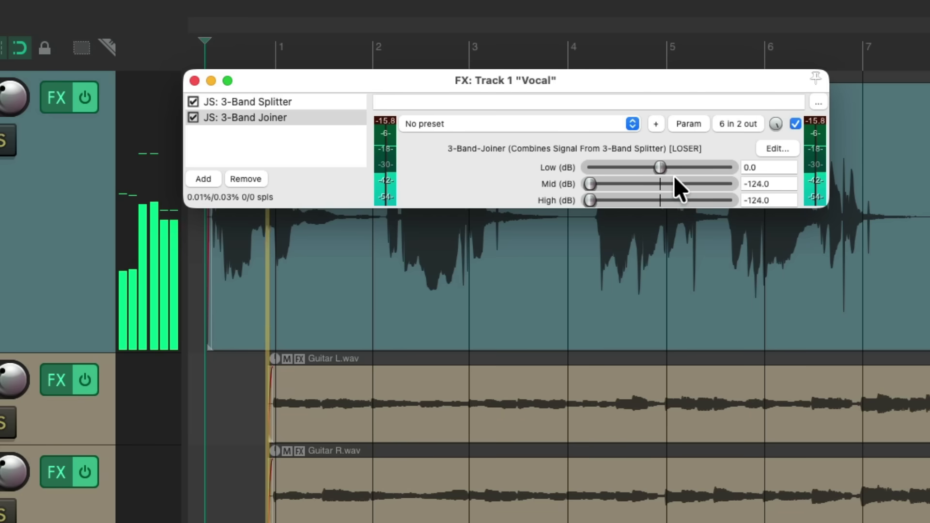
Audition the joiner's Mid band and High band alone at 0 dB, with the other bands at -124 dB.
left_click_drag(662, 168, 568, 177)
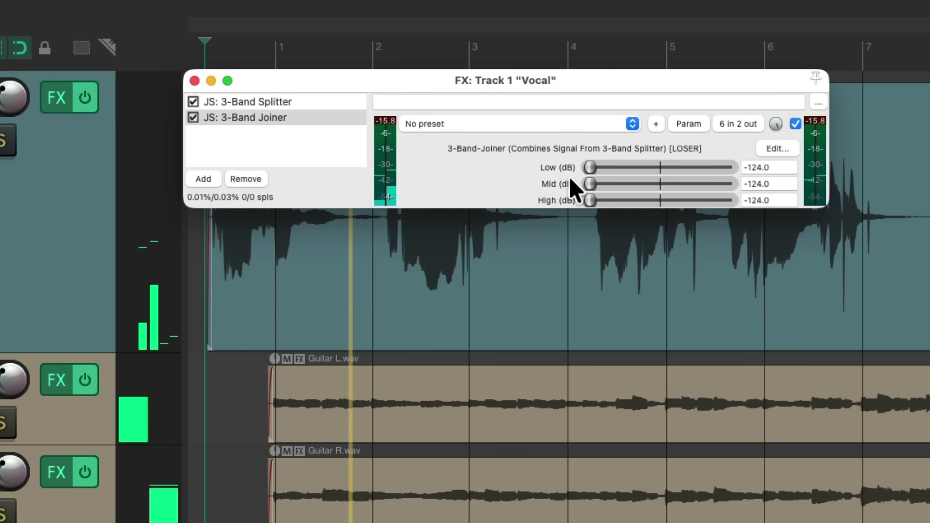
double_click(586, 182)
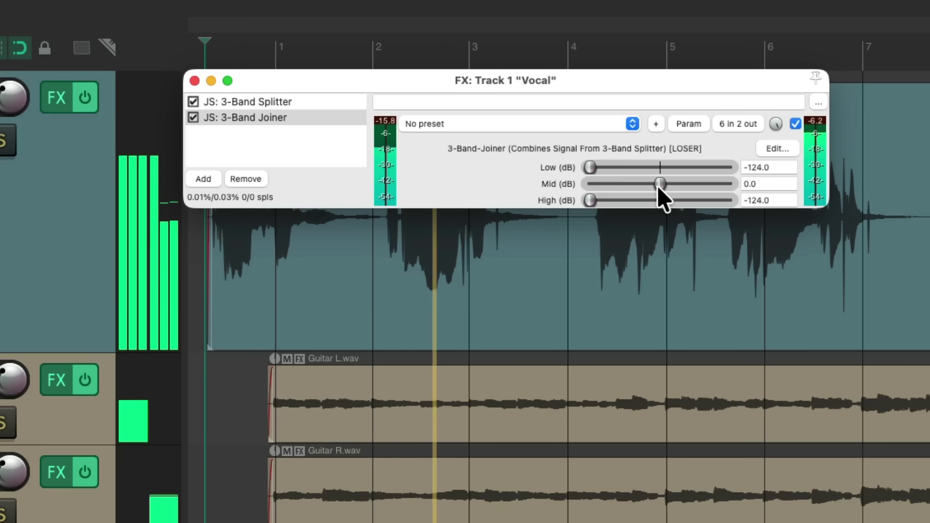
left_click_drag(659, 184, 577, 186)
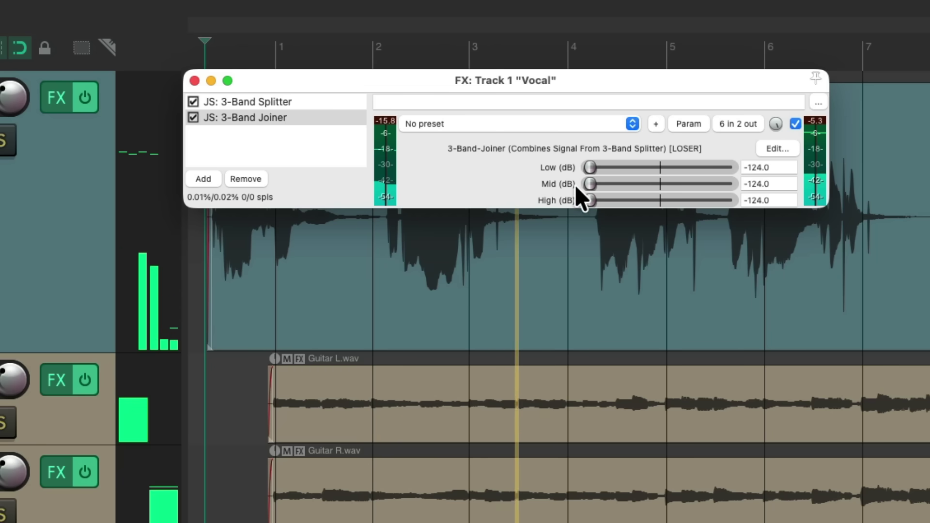
double_click(590, 198)
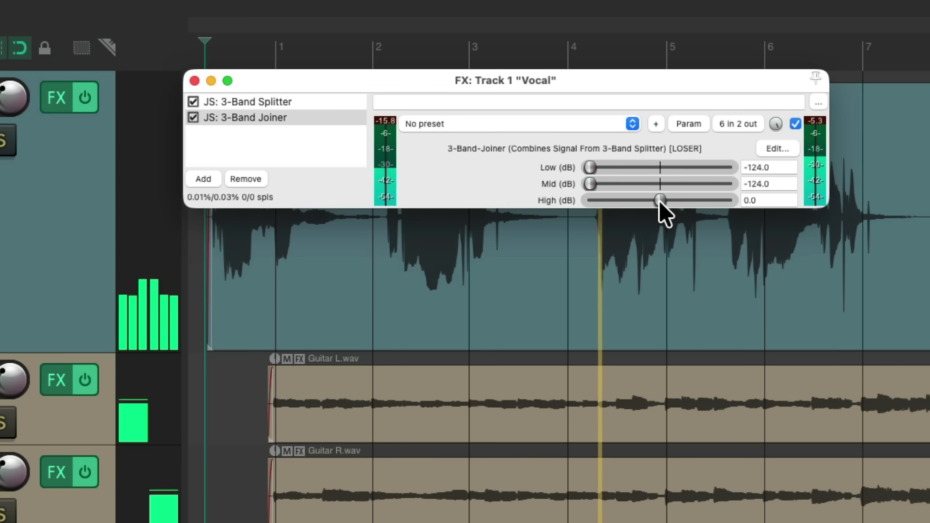
Bring the joiner's Low and Mid bands back to 0 dB so all three bands play together.
left_click_drag(597, 183, 659, 184)
left_click_drag(586, 168, 661, 170)
double_click(663, 167)
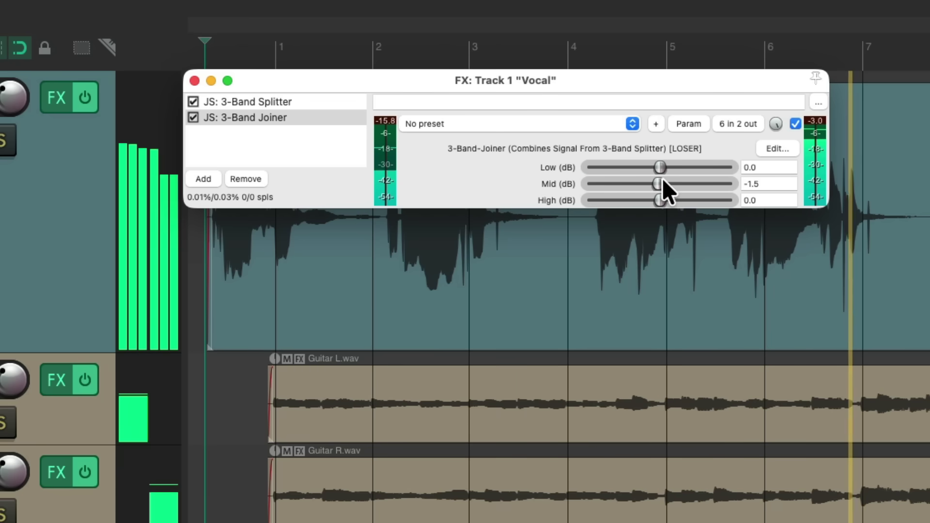
double_click(657, 183)
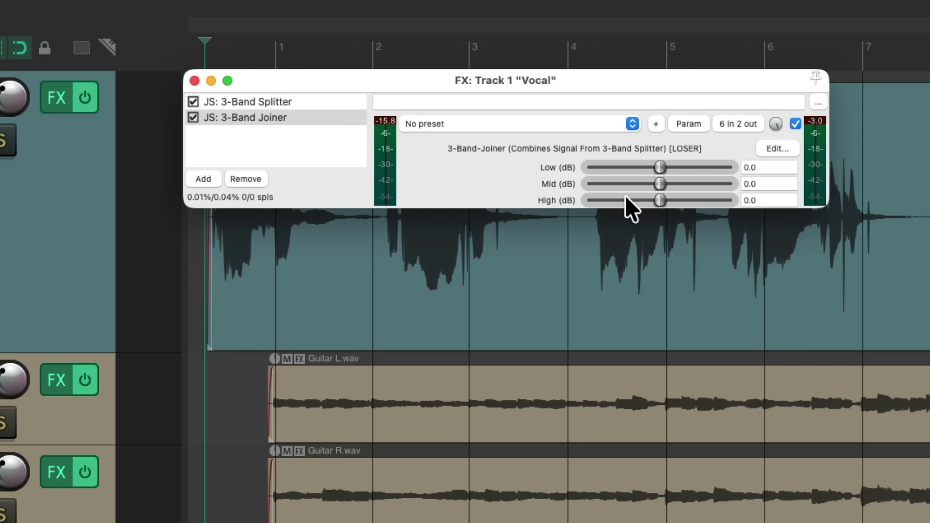
Add JS: 1175 Compressor to the Vocal track's effects chain.
double_click(342, 139)
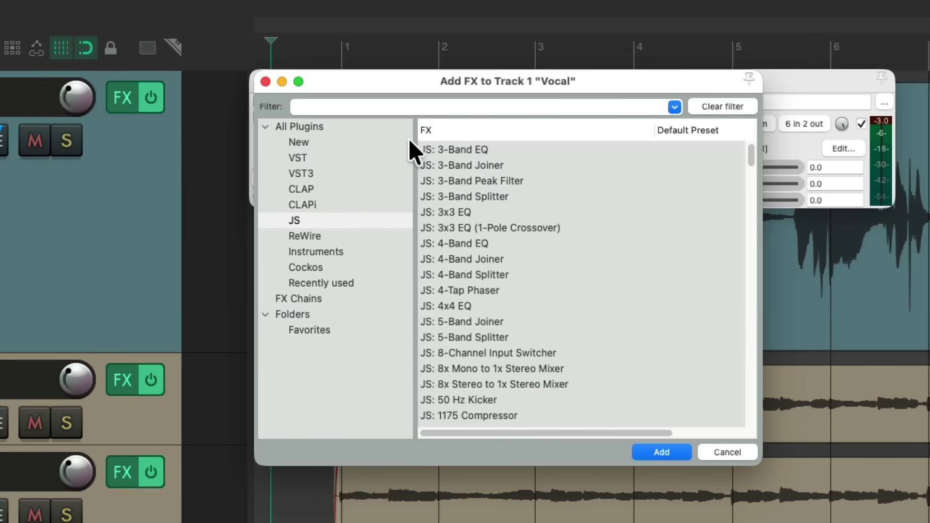
scroll(562, 286, "down", 3)
left_click(532, 301)
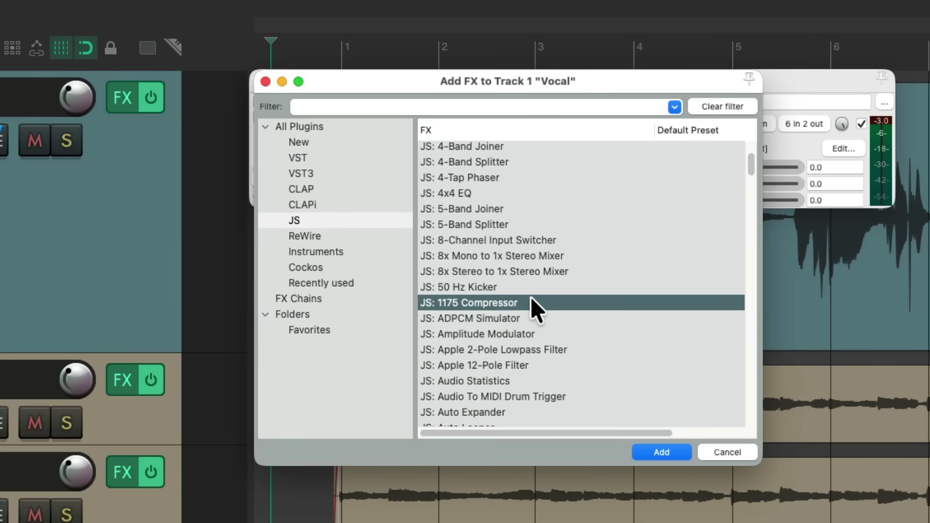
double_click(526, 301)
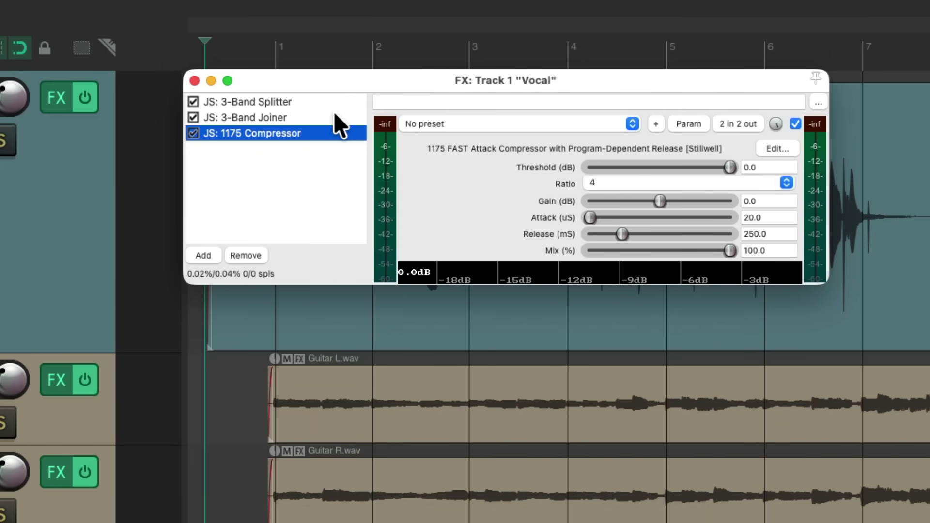
Set the 1175 Compressor's threshold to -14.5 dB and gain to 6.0 dB while the song plays, and stop playback.
key("space")
left_click_drag(728, 167, 679, 207)
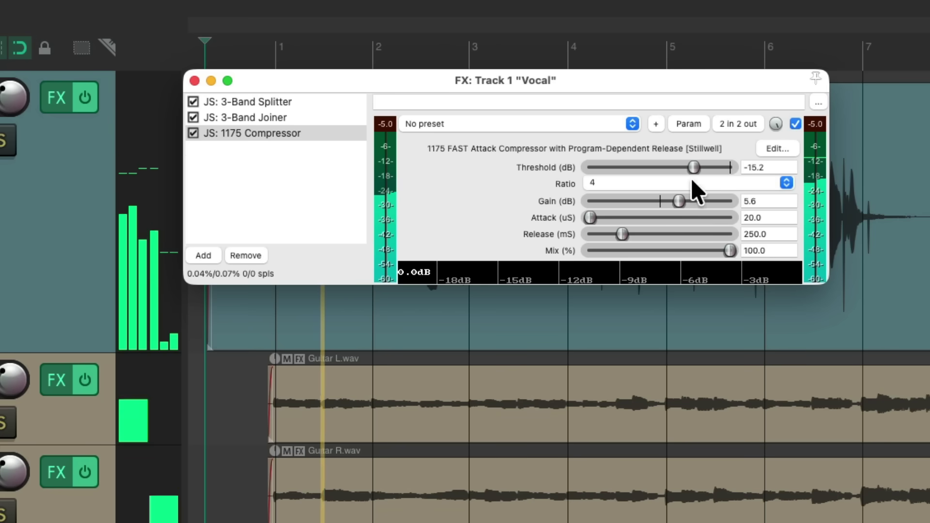
left_click_drag(693, 169, 691, 179)
left_click_drag(679, 201, 679, 201)
key("space")
Move the 1175 Compressor between the splitter and joiner, and route its inputs and outputs to track channels 5 and 6 only.
left_click_drag(329, 136, 328, 118)
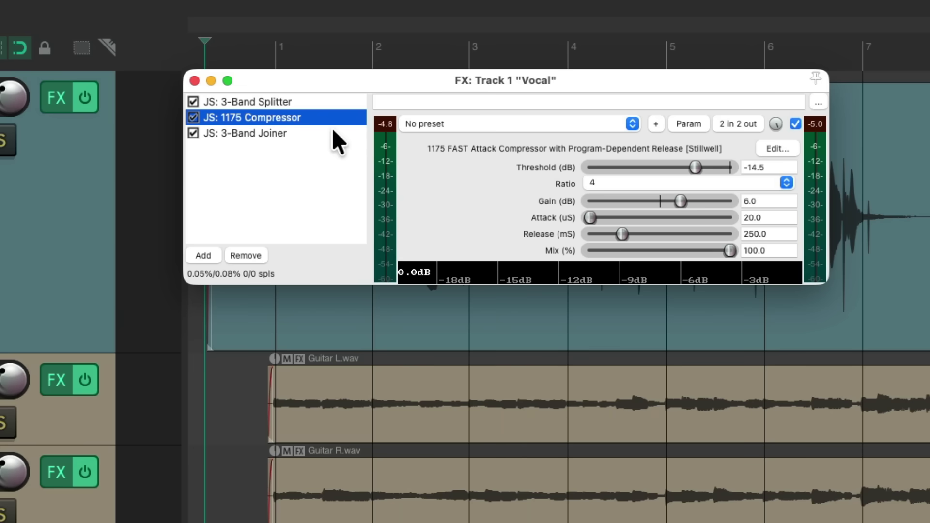
left_click(738, 124)
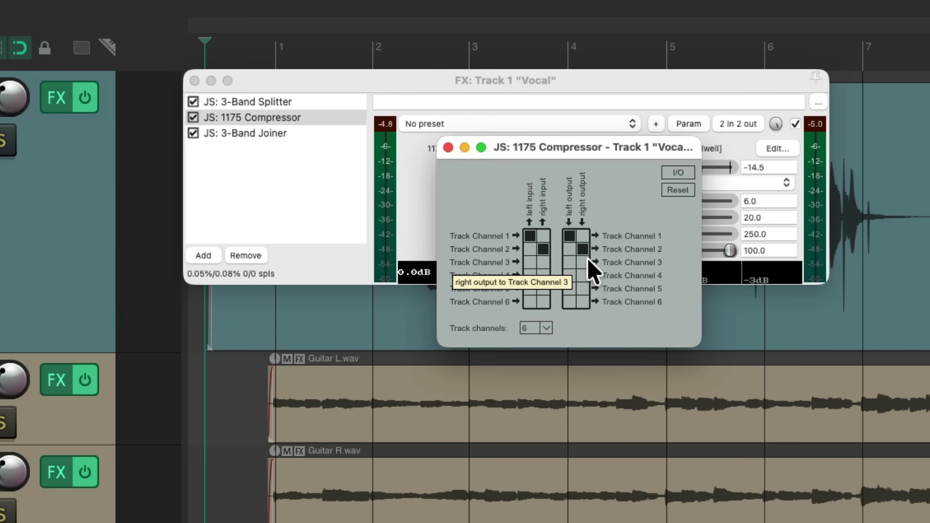
left_click(679, 186)
left_click(679, 235)
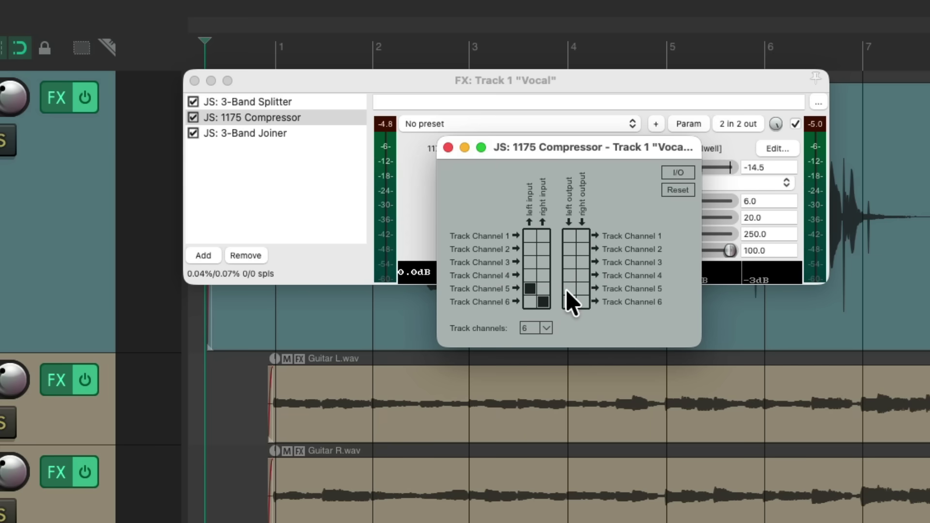
left_click(583, 301)
left_click(448, 147)
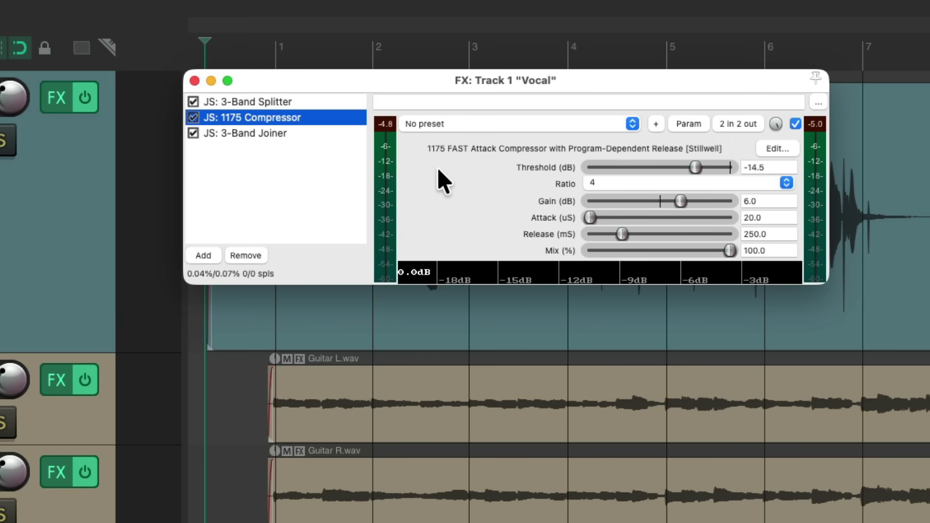
Isolate the High band by lowering the joiner's Low and Mid to -124.0 dB, and set the compressor's threshold to -29.7 dB and gain to 6.2 dB during playback.
left_click(332, 133)
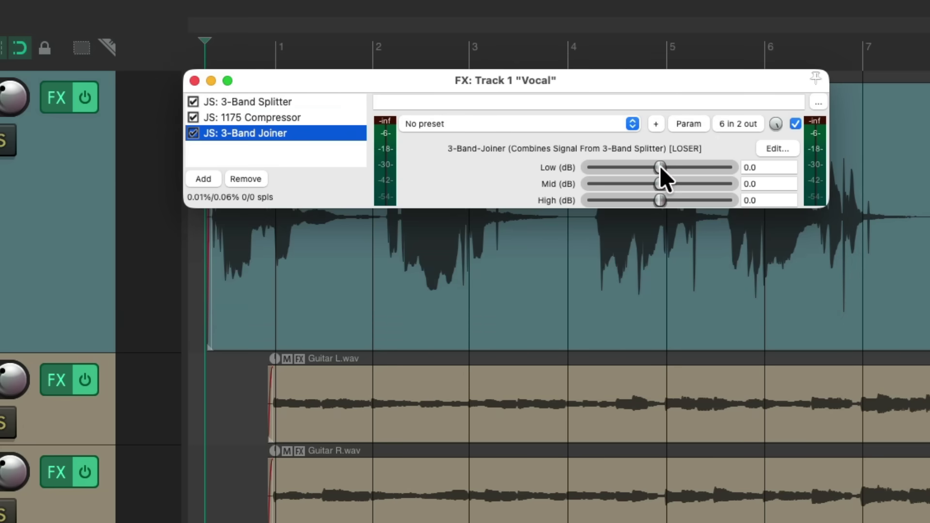
left_click_drag(660, 168, 567, 168)
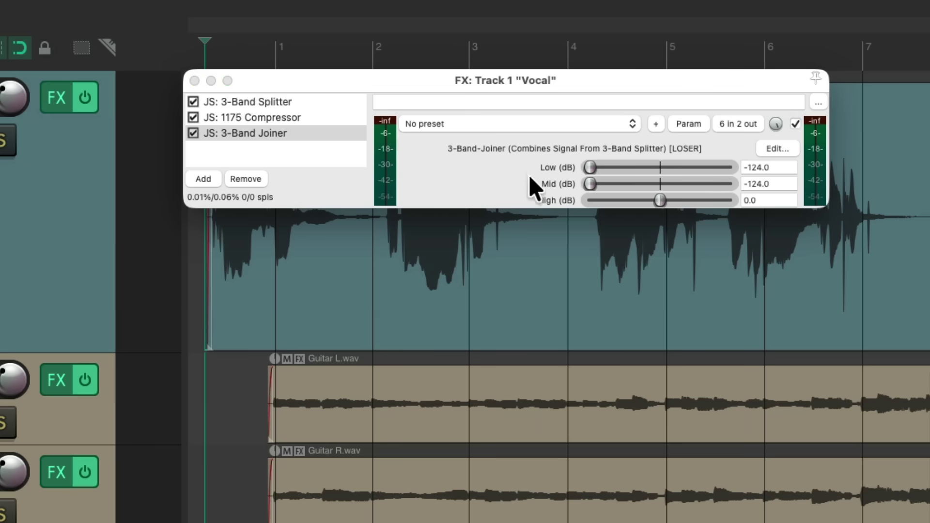
left_click(339, 117)
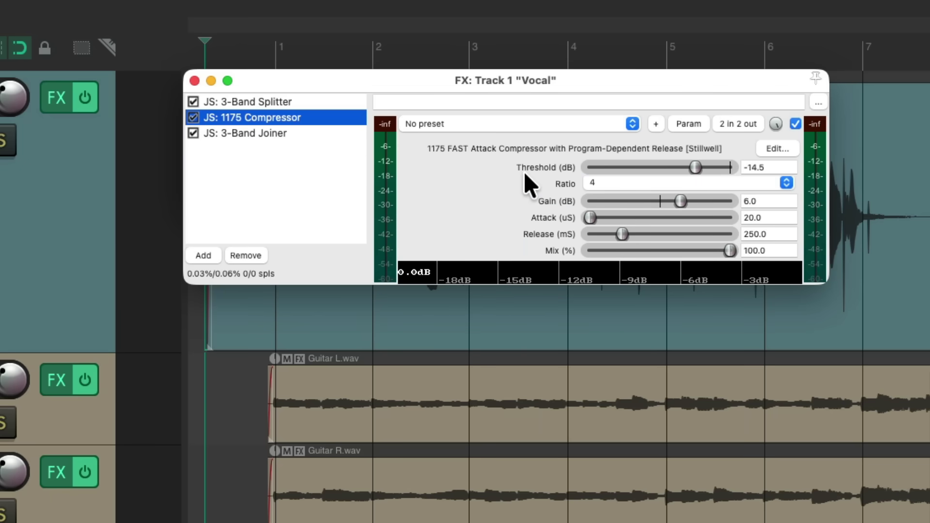
key("space")
left_click_drag(695, 168, 679, 199)
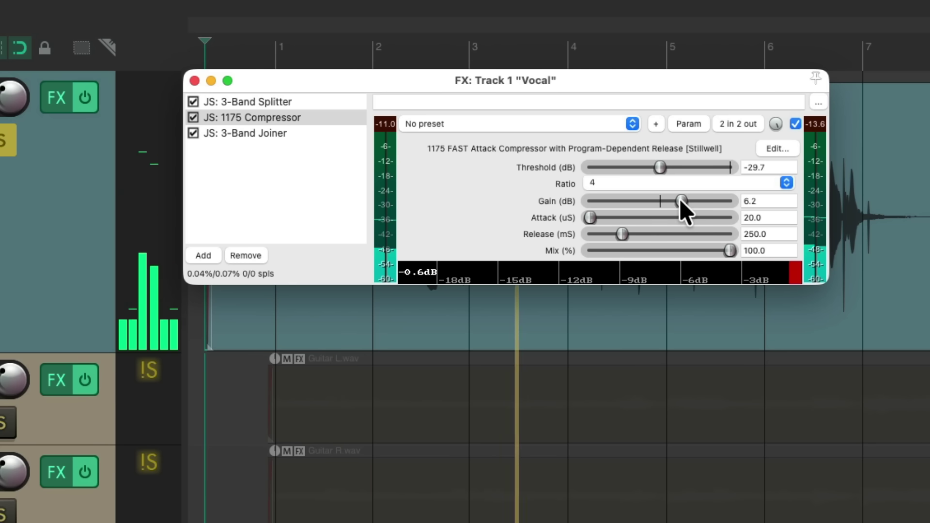
Return the joiner's Low and Mid bands to 0.0 dB, check the 1175 Compressor with all bands playing, and stop playback.
left_click(325, 137)
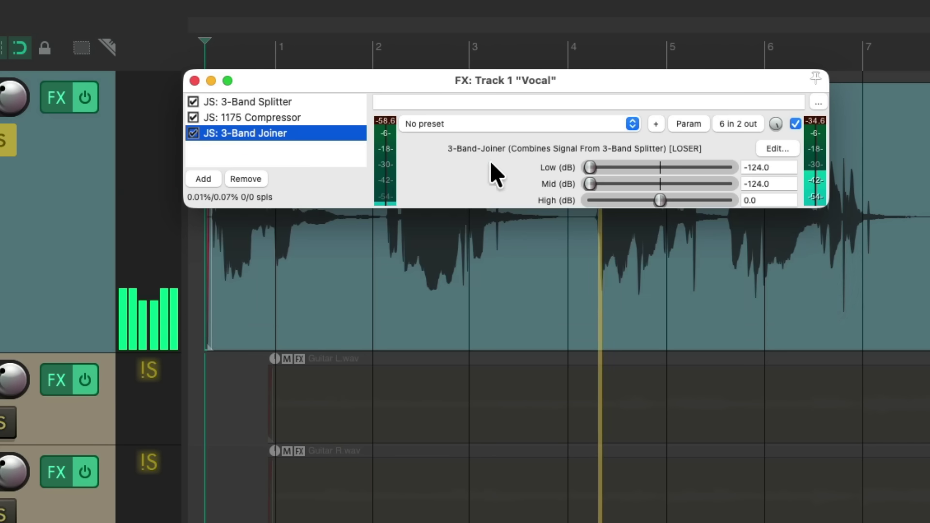
double_click(589, 168)
double_click(591, 183)
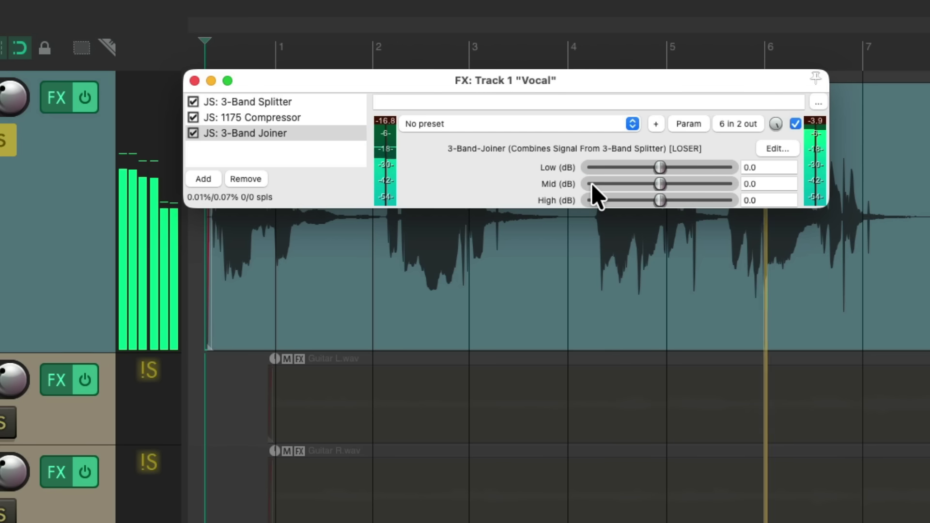
left_click(340, 118)
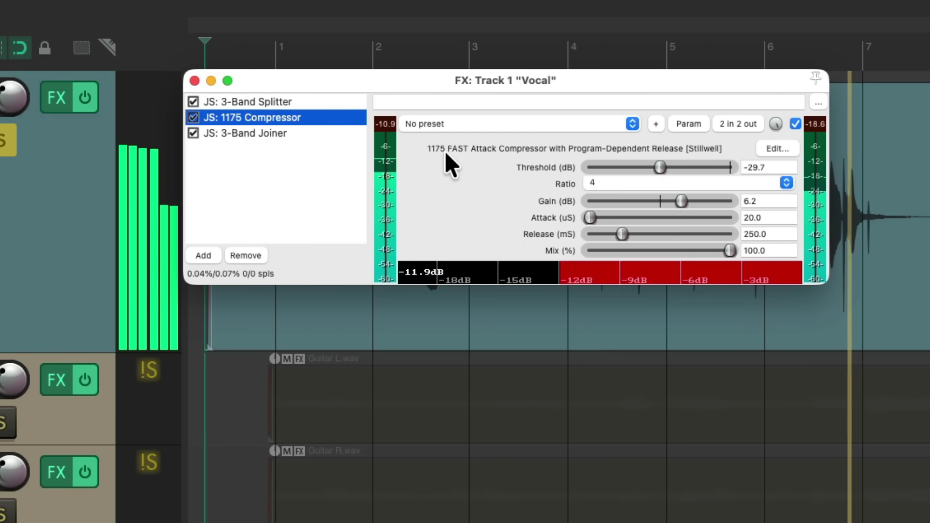
key("space")
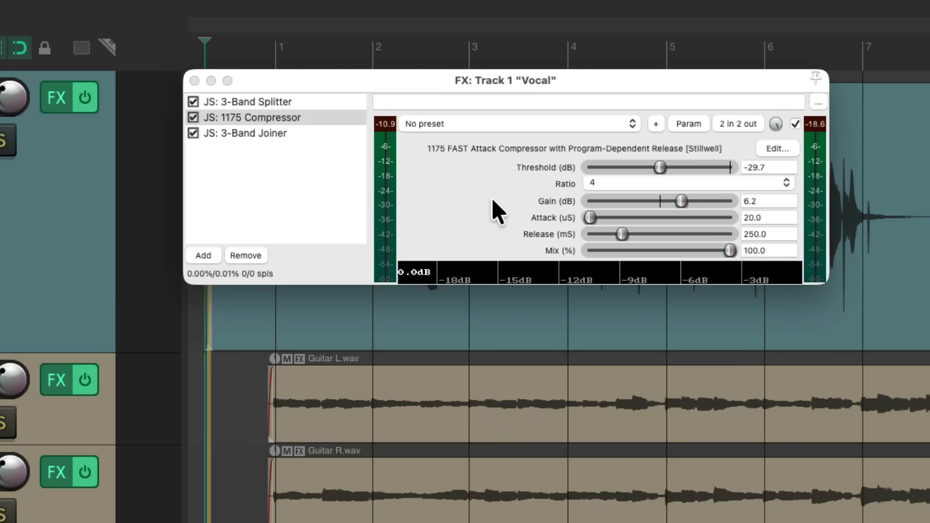
Play the vocal and fine-tune the 1175 Compressor to a -28.7 dB threshold and 6.2 dB gain.
key("space")
left_click_drag(662, 170, 662, 171)
left_click_drag(682, 201, 684, 202)
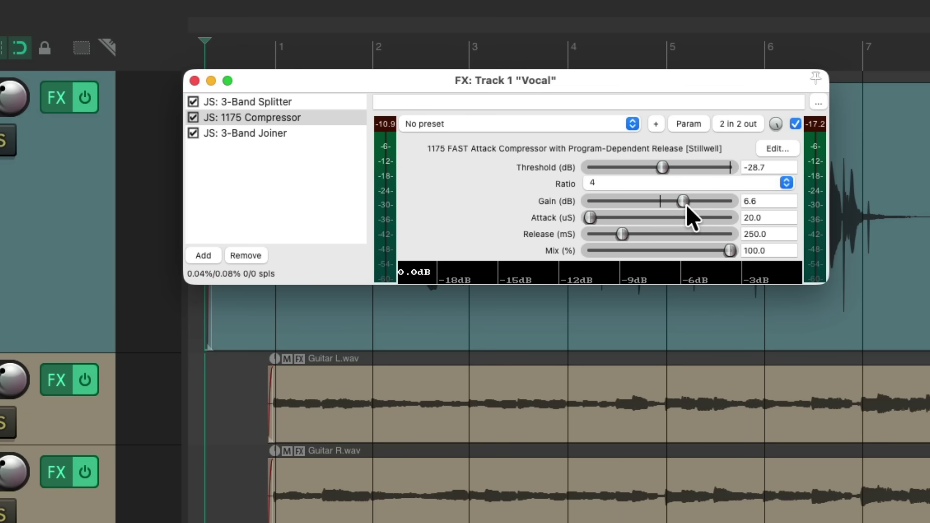
mouse_move(684, 202)
left_mouse_down()
mouse_move(589, 210)
mouse_move(706, 203)
mouse_move(650, 205)
mouse_move(692, 202)
mouse_move(682, 203)
left_mouse_up()
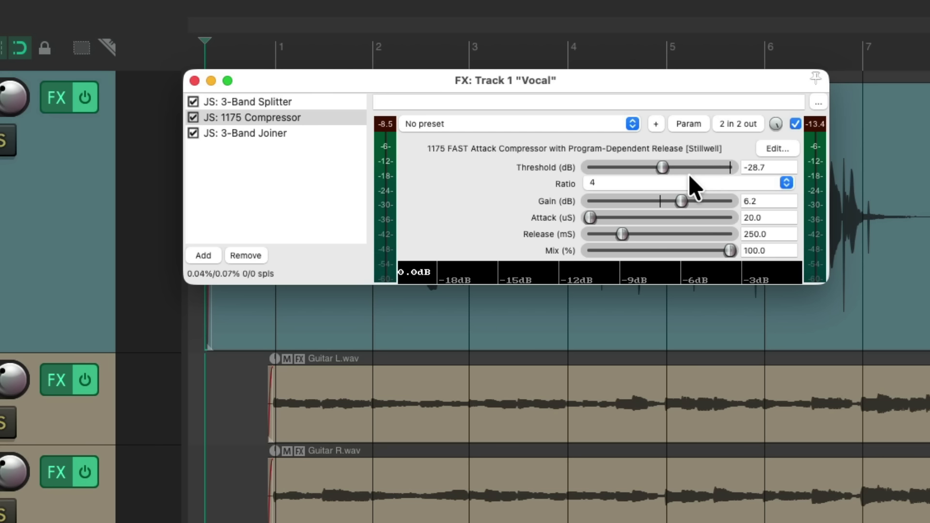
Add JS: Delay w/Tempo Ping-Pong to the end of the Vocal track's effects chain.
double_click(304, 167)
type("delay")
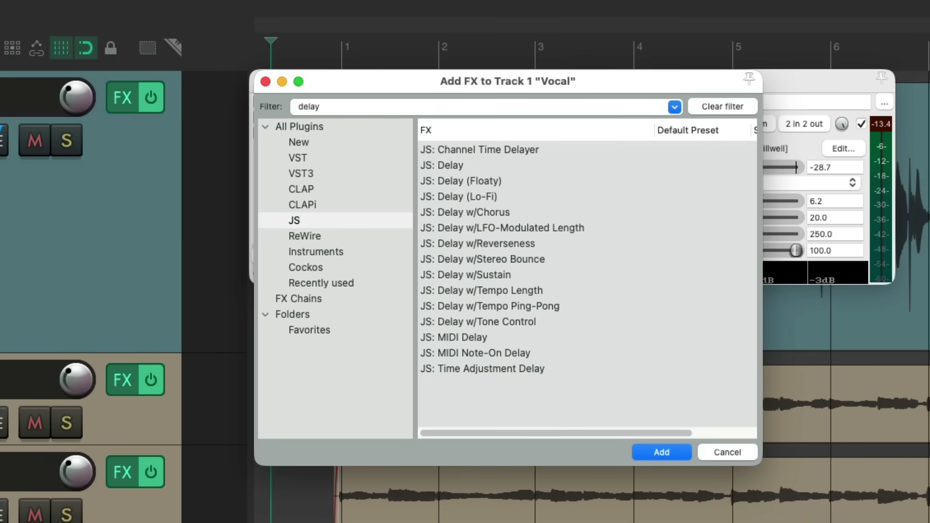
left_click(580, 303)
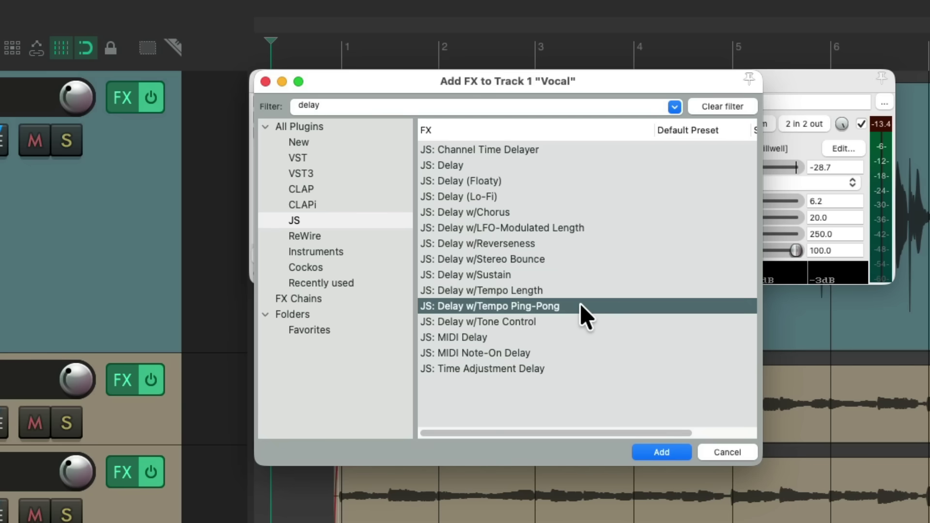
double_click(556, 307)
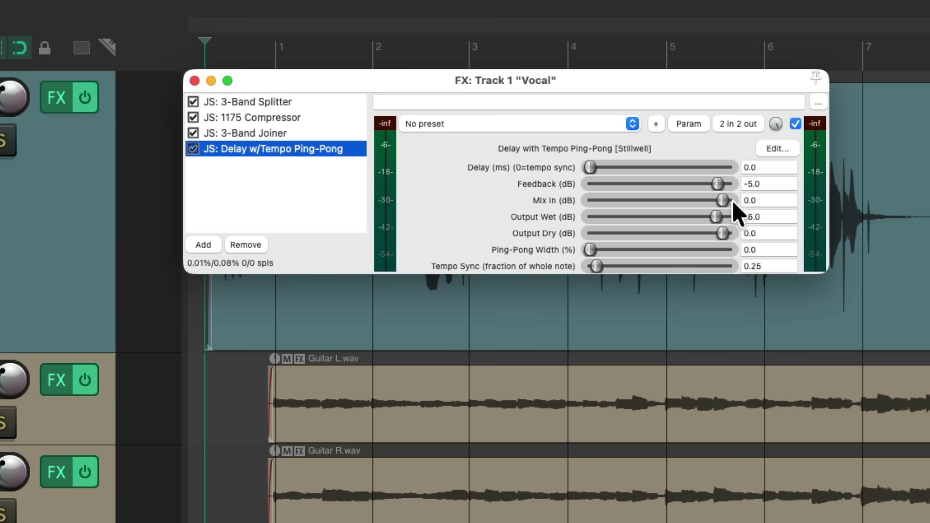
Play the song, lower the ping-pong delay's Mix In to -6.0 dB, and stop playback.
key("space")
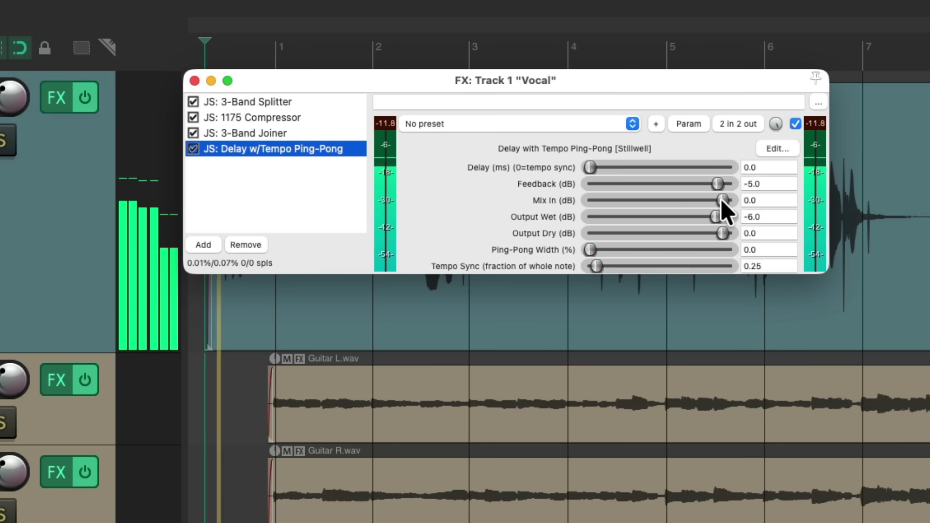
left_click_drag(720, 199, 716, 198)
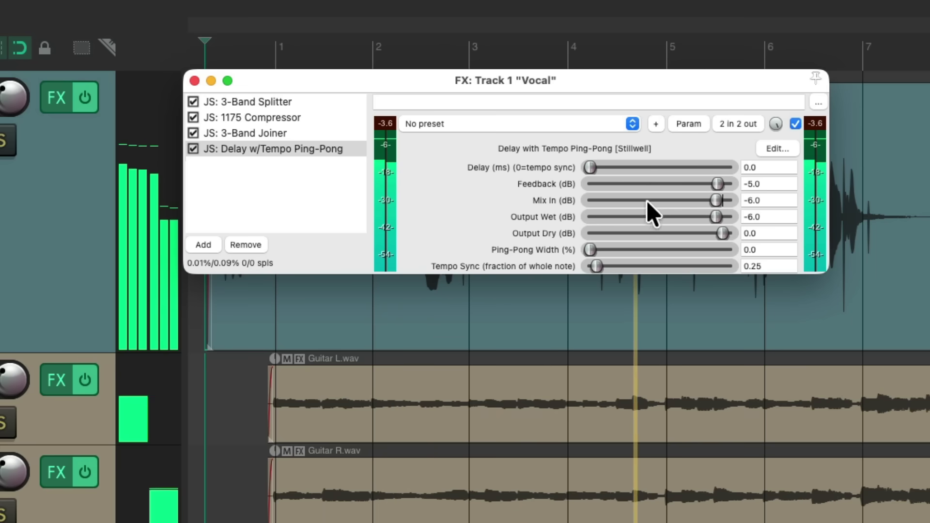
key("space")
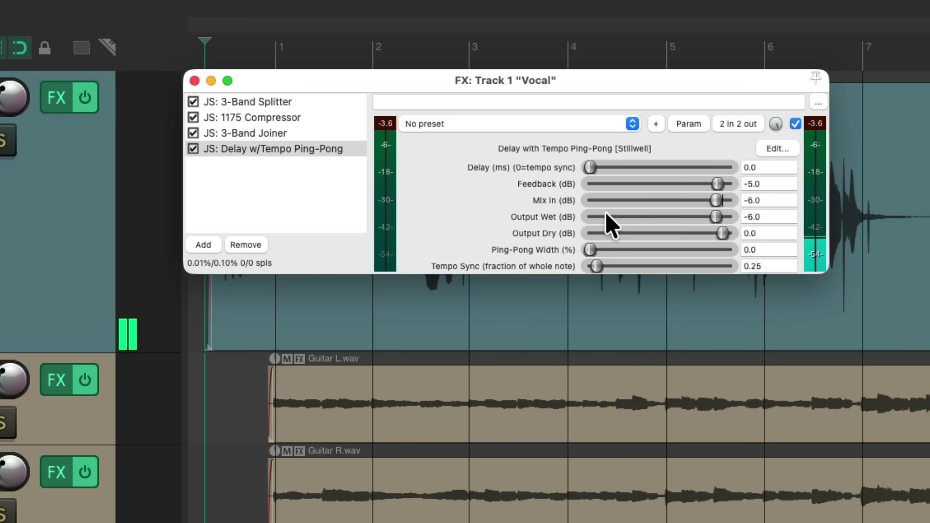
Set the delay's Ping-Pong Width to 100% and its Mix In to -7.0 dB while the song plays.
left_click_drag(591, 250, 741, 249)
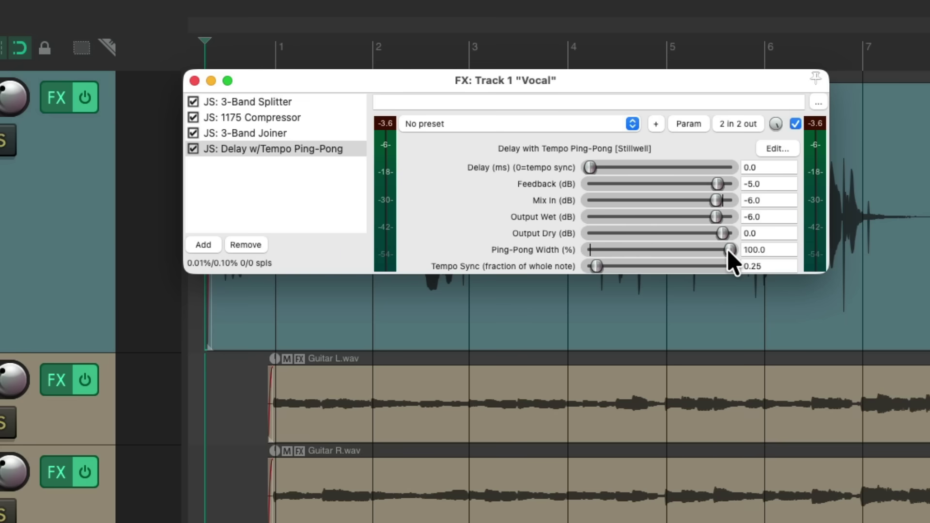
key("space")
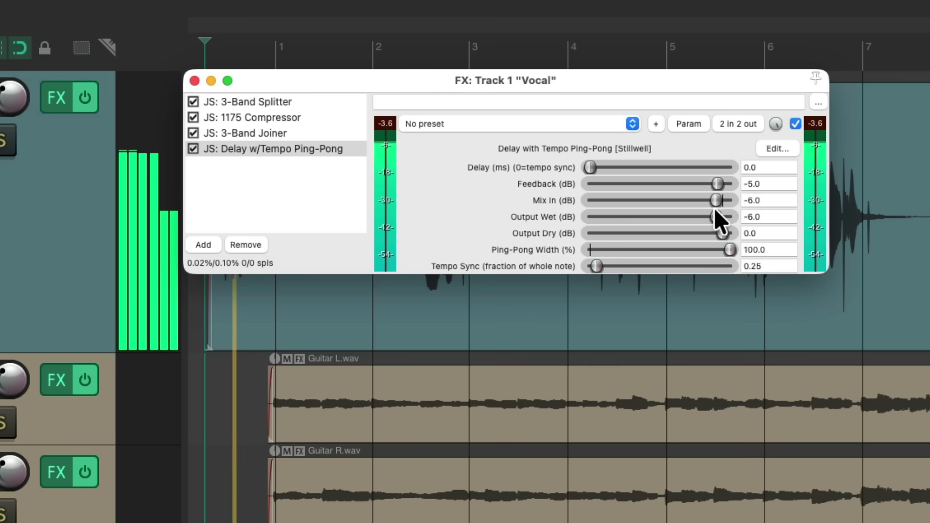
left_click_drag(714, 199, 713, 202)
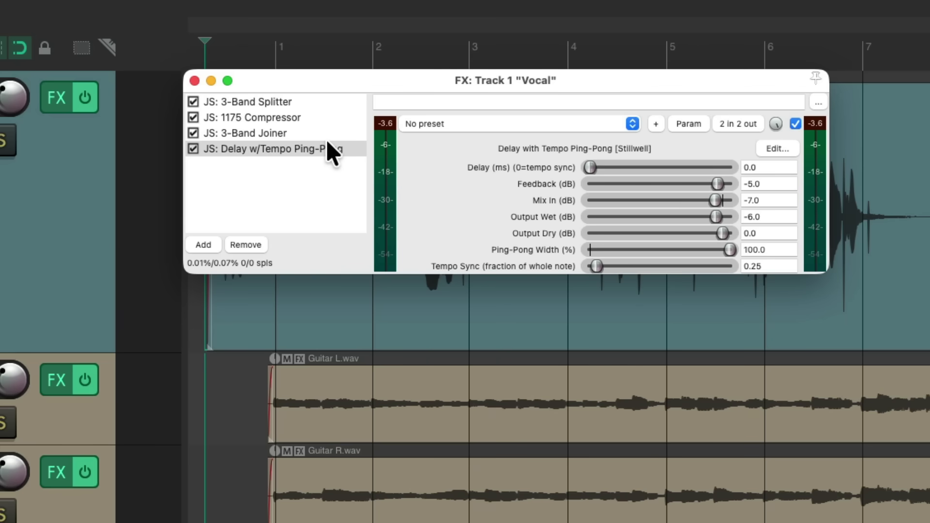
Move the ping-pong delay before the joiner, route its inputs and outputs to track channels 3 and 4 only, and audition it with Mix In at -7.0 dB.
left_click_drag(319, 142, 318, 131)
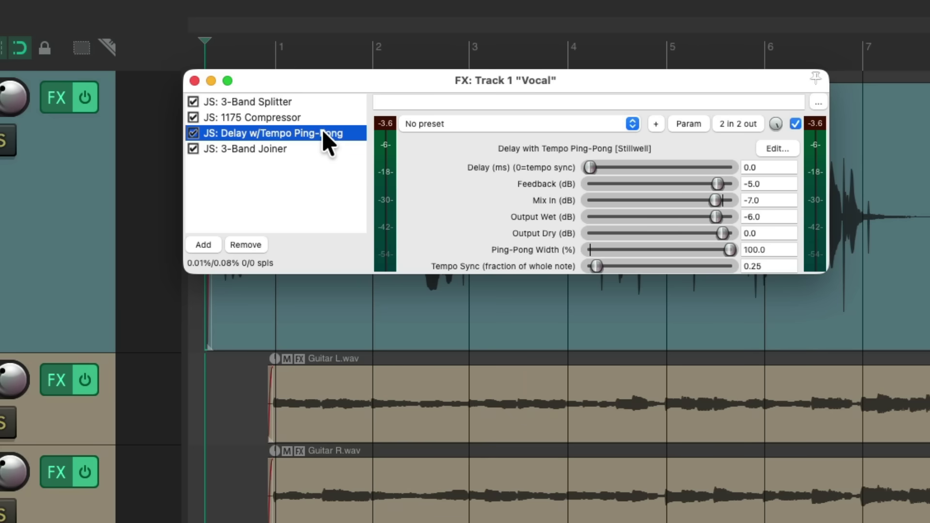
left_click(734, 124)
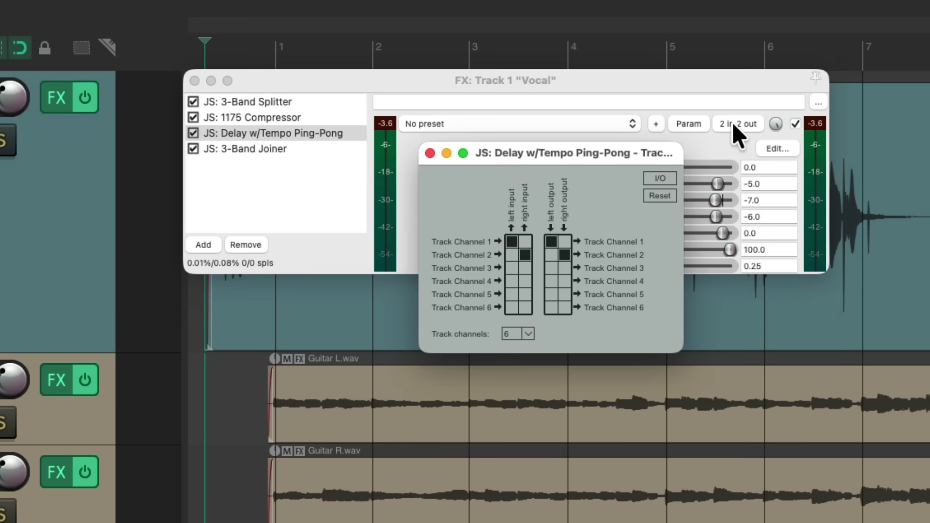
left_click(665, 196)
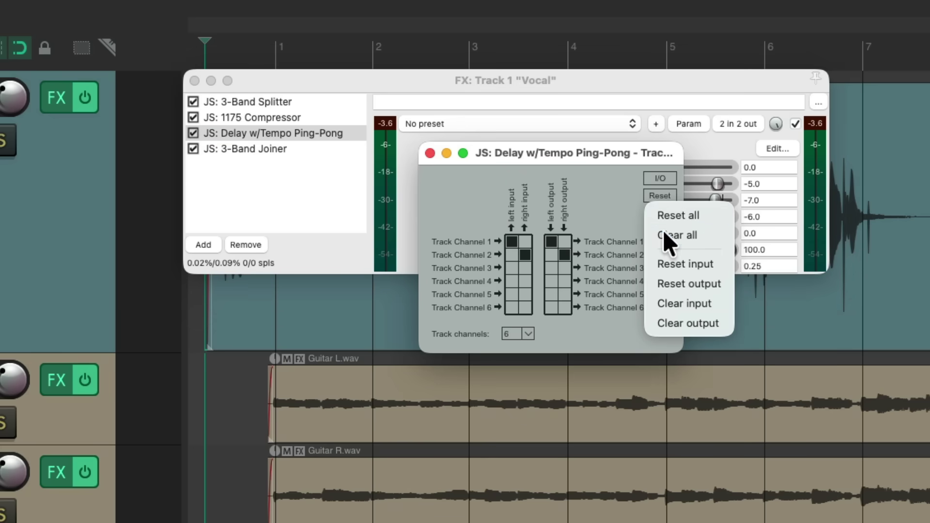
left_click(664, 232)
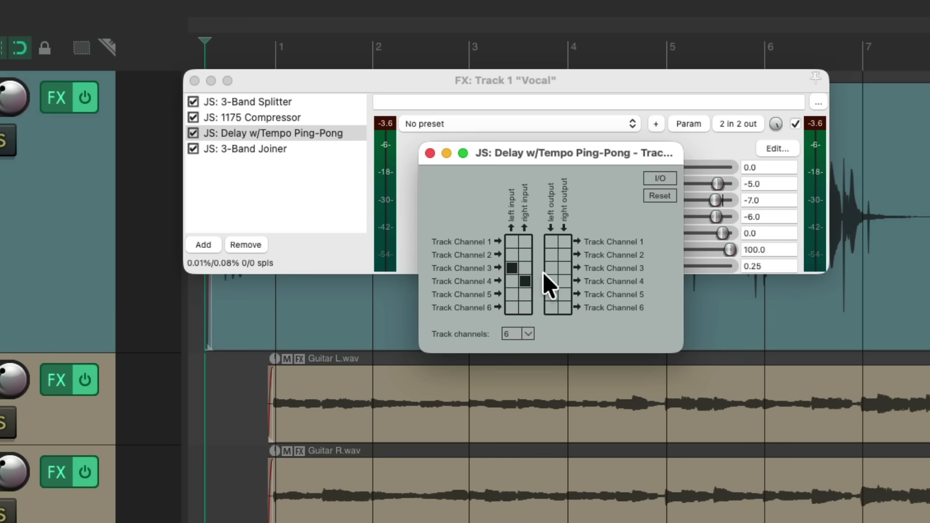
left_click(566, 282)
left_click(430, 153)
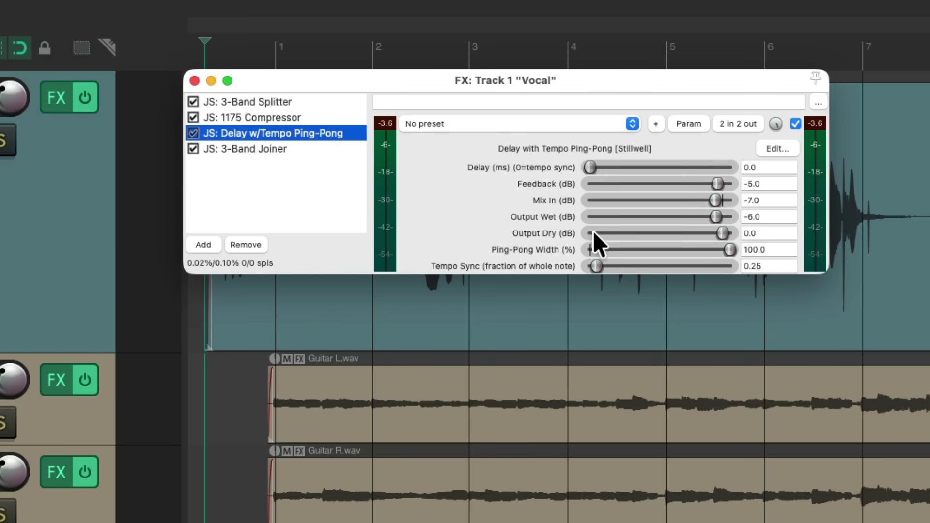
key("space")
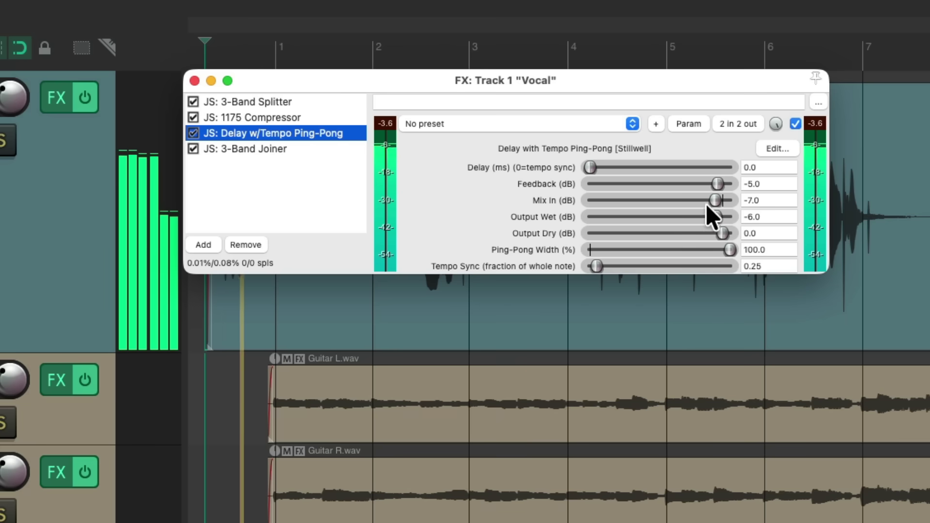
left_click_drag(711, 199, 712, 199)
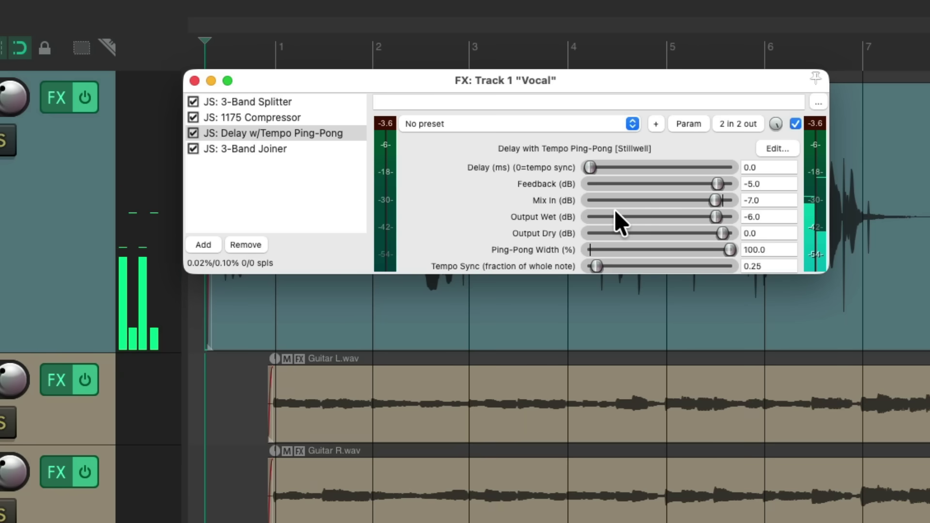
Set the 3-Band Splitter's Crossover 2 frequency to 2000 Hz.
left_click(315, 101)
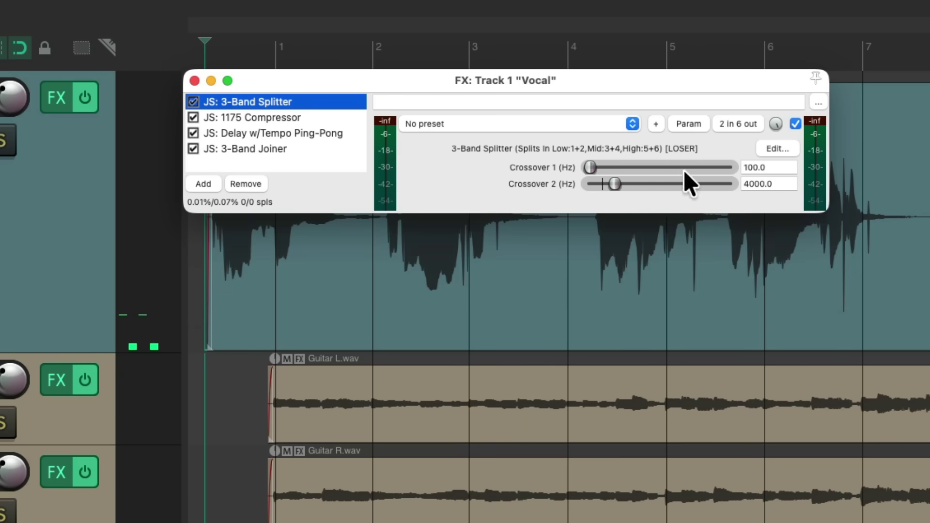
double_click(764, 184)
type("2000")
key("Return")
Play the song and try the delay's Mix In at -6.0 dB before settling it at -7.0 dB.
left_click(339, 134)
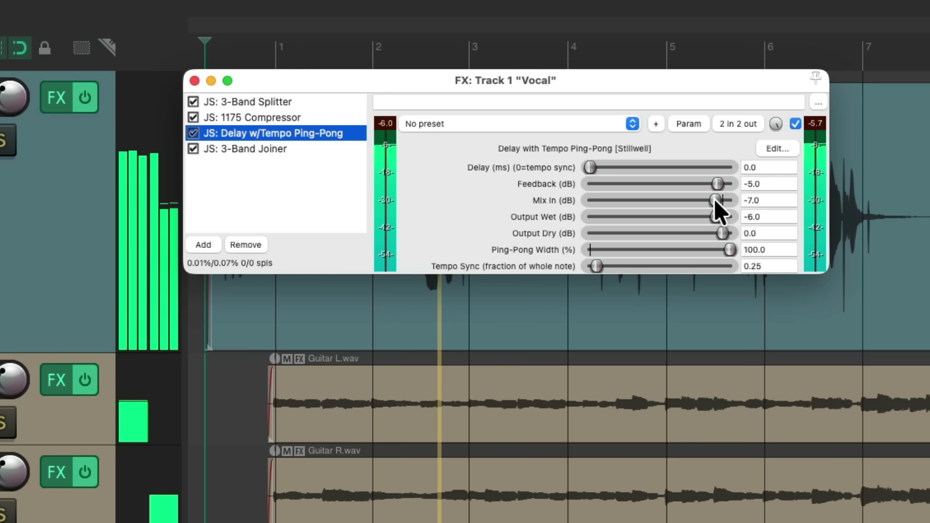
left_click_drag(715, 199, 716, 200)
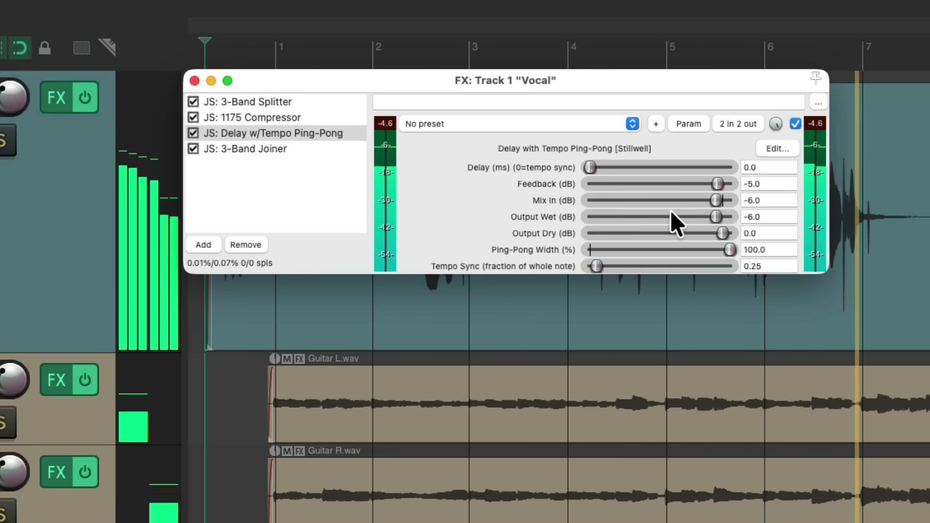
scroll(713, 200, "down", 1)
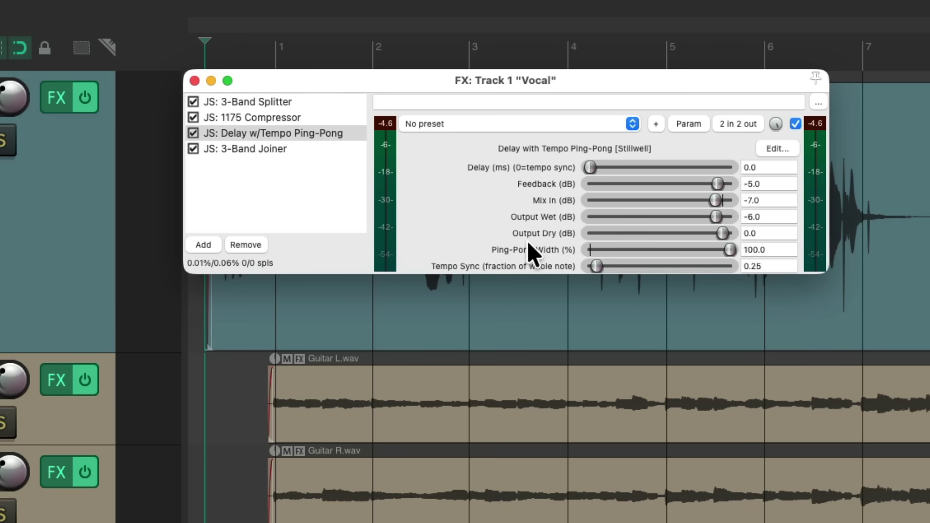
Add JS: Ping Pong Pan after the joiner in the Vocal track's effects chain and start playback.
double_click(296, 196)
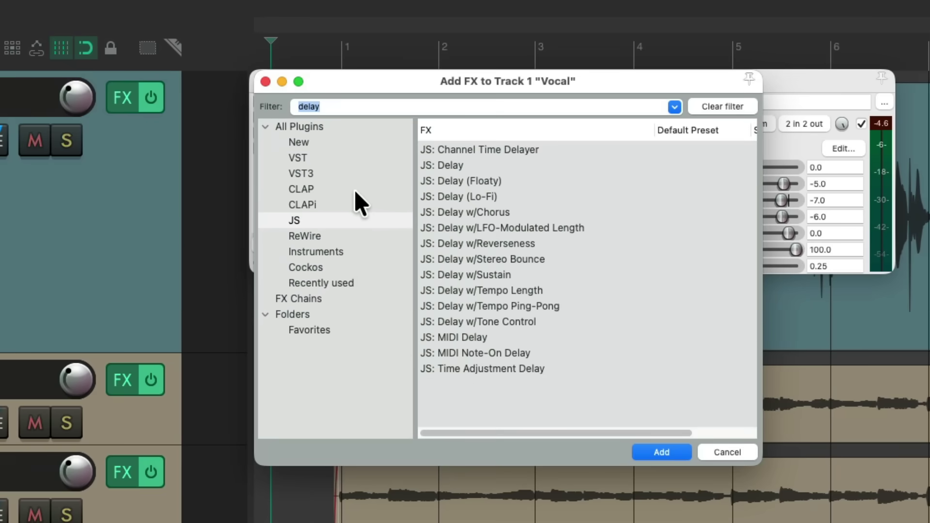
type("pan")
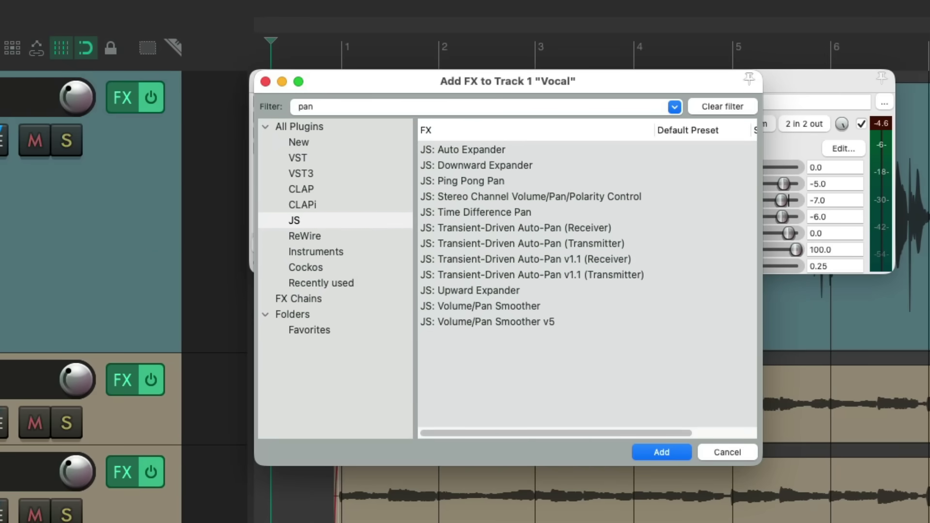
left_click(514, 182)
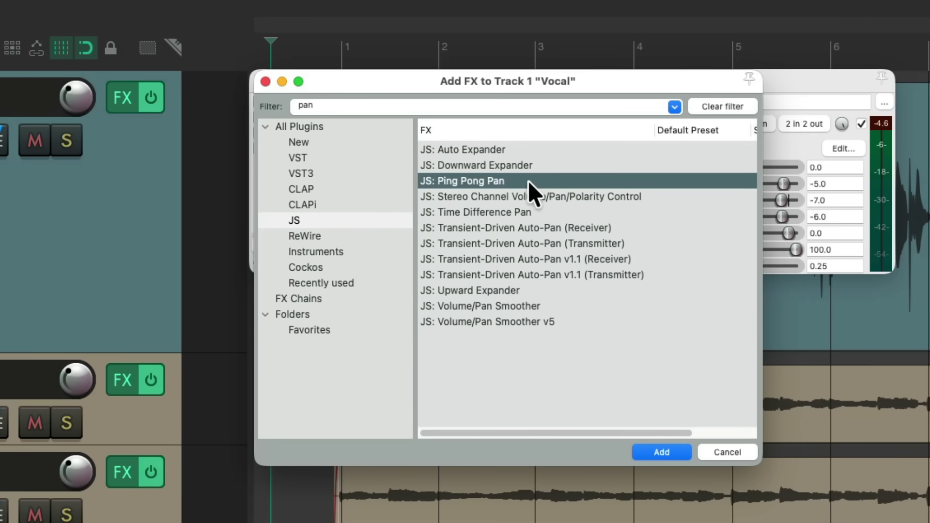
double_click(525, 181)
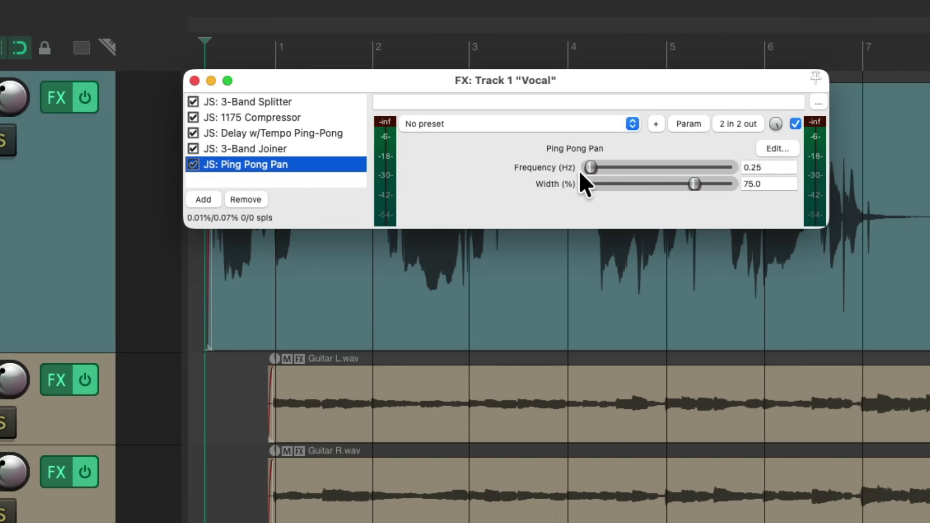
key("space")
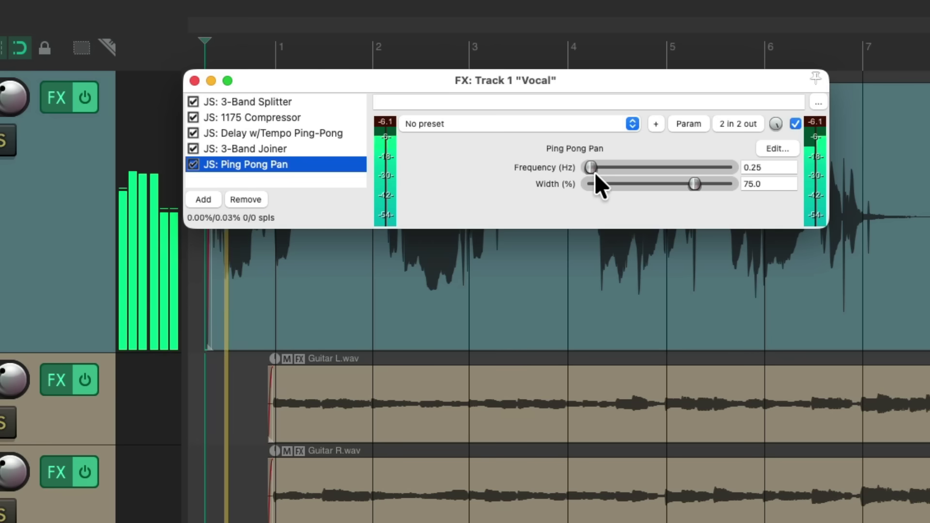
While the song plays, adjust Ping Pong Pan by ear to a Frequency of 3.8 Hz and a Width of 82%.
left_click_drag(588, 167, 626, 168)
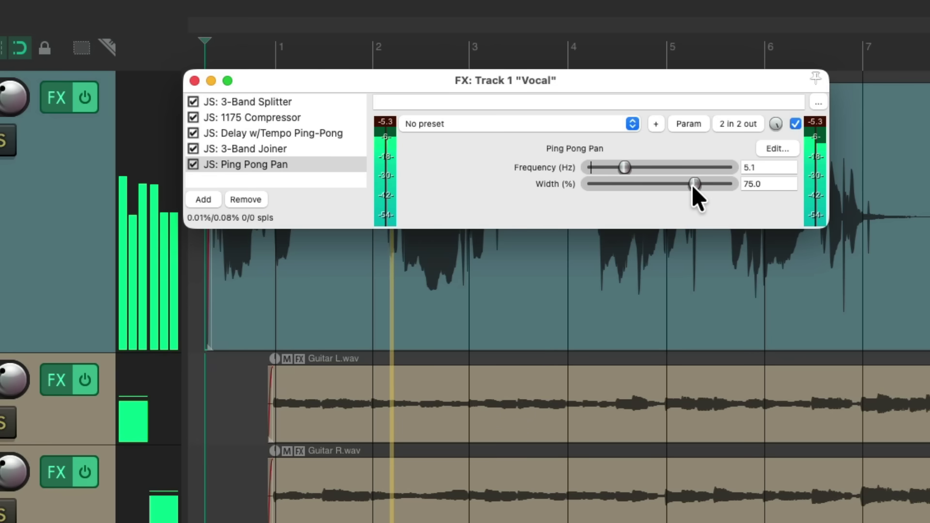
left_click_drag(692, 184, 696, 186)
left_click_drag(626, 172, 634, 185)
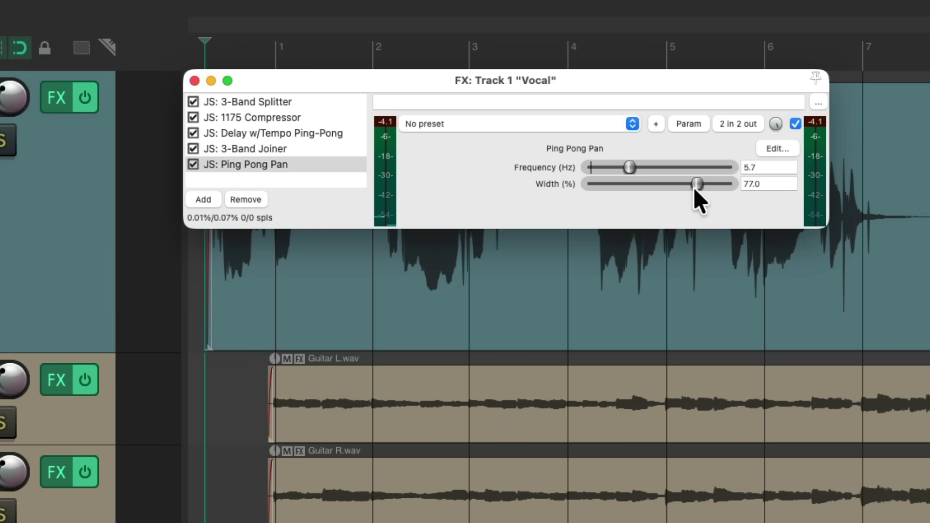
left_click_drag(694, 185, 731, 185)
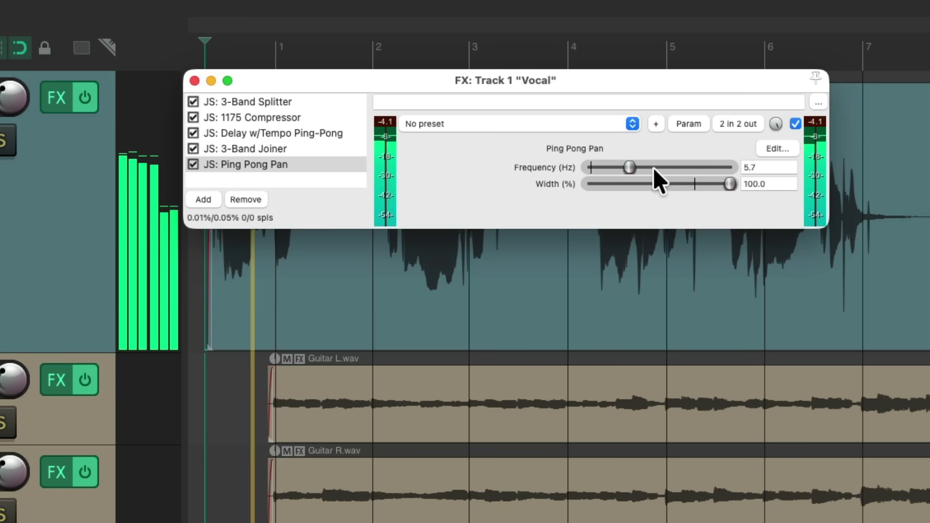
mouse_move(629, 167)
left_mouse_down()
mouse_move(649, 168)
mouse_move(625, 167)
left_mouse_up()
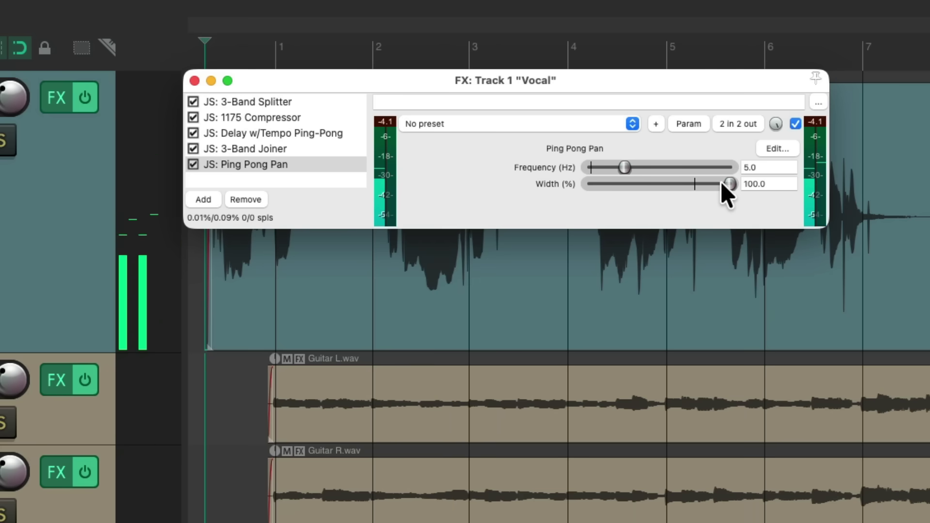
left_click_drag(724, 184, 705, 189)
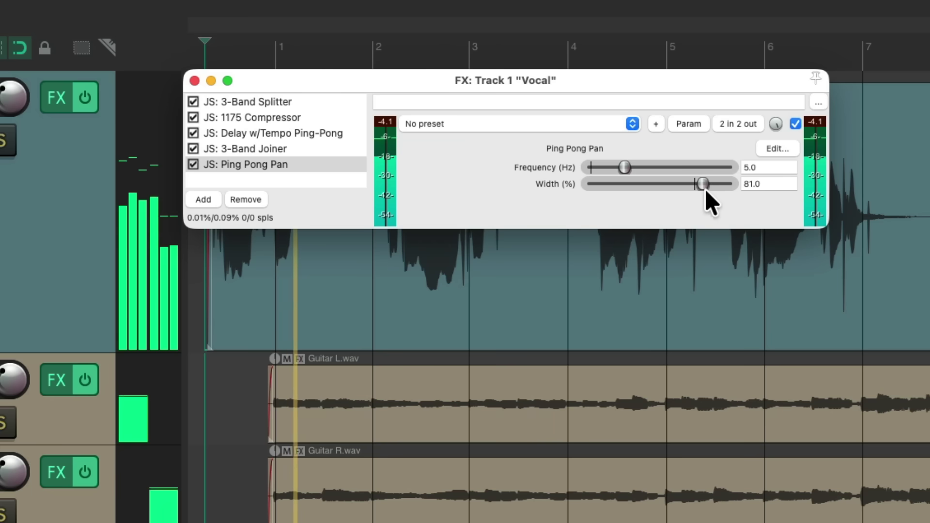
left_click_drag(623, 166, 613, 167)
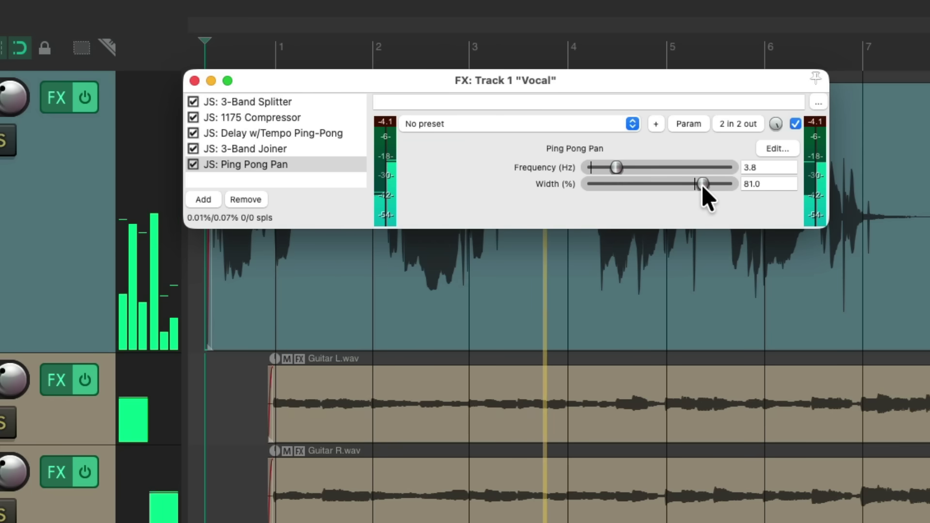
left_click_drag(702, 185, 704, 185)
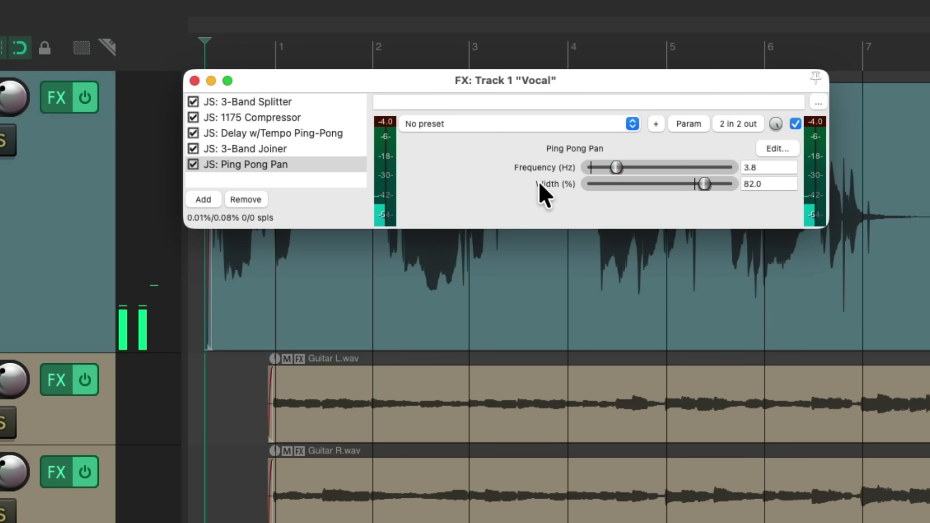
Move Ping Pong Pan before the 3-Band Joiner and route its inputs and outputs to track channels 3 and 4 only.
left_click_drag(312, 163, 310, 147)
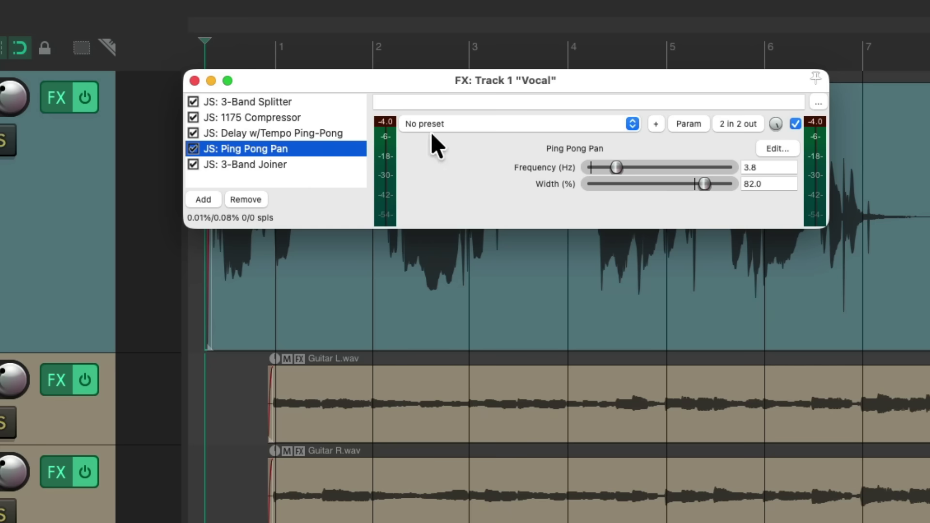
left_click(735, 122)
left_click(705, 192)
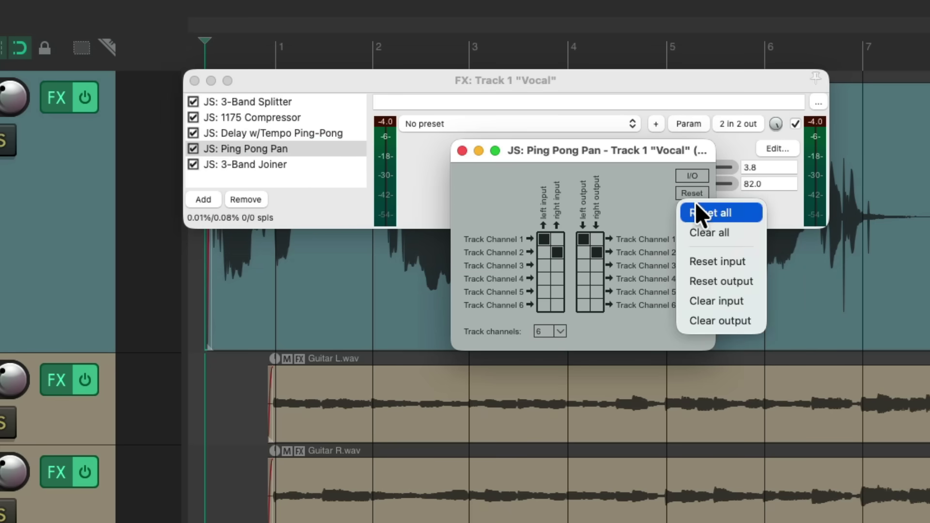
left_click(694, 227)
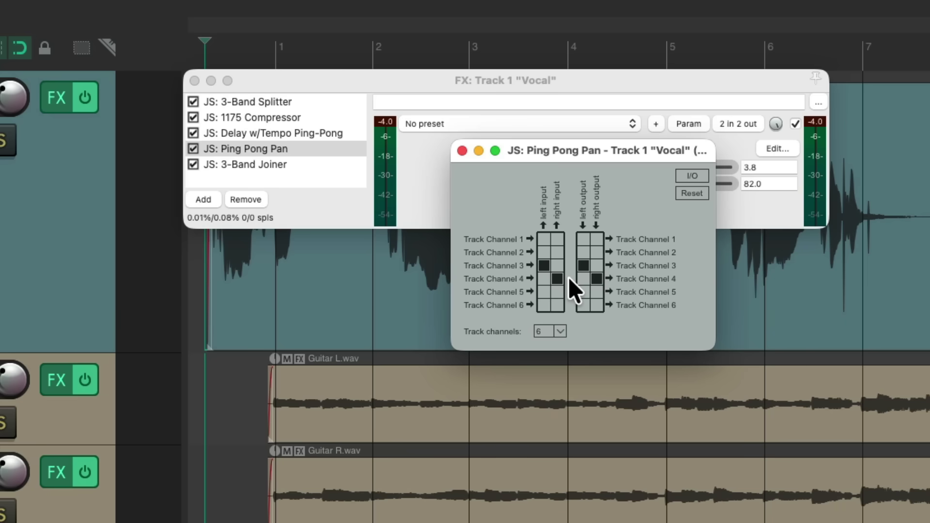
left_click(461, 151)
Play the song and set the mid-band Ping Pong Pan's Frequency to 4.1 Hz, keeping its Width at 82%.
key("space")
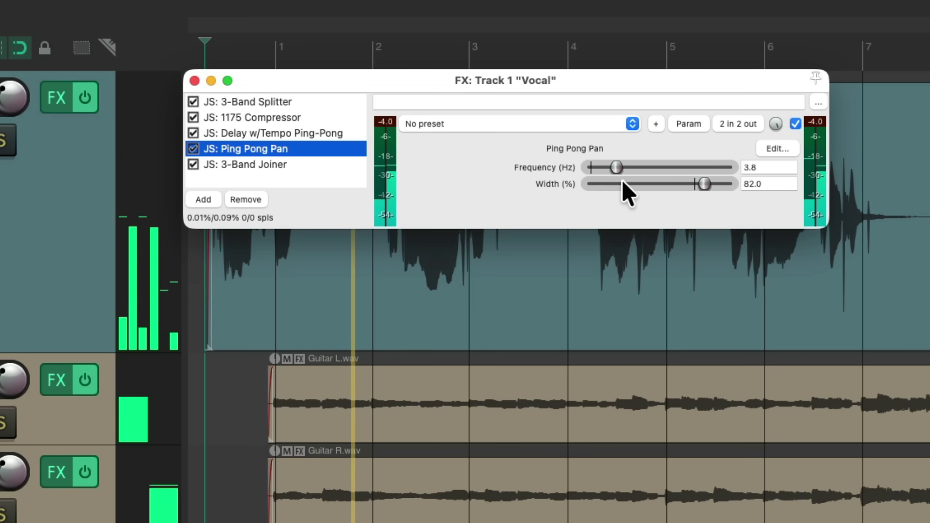
left_click_drag(705, 185, 708, 187)
left_click(621, 166)
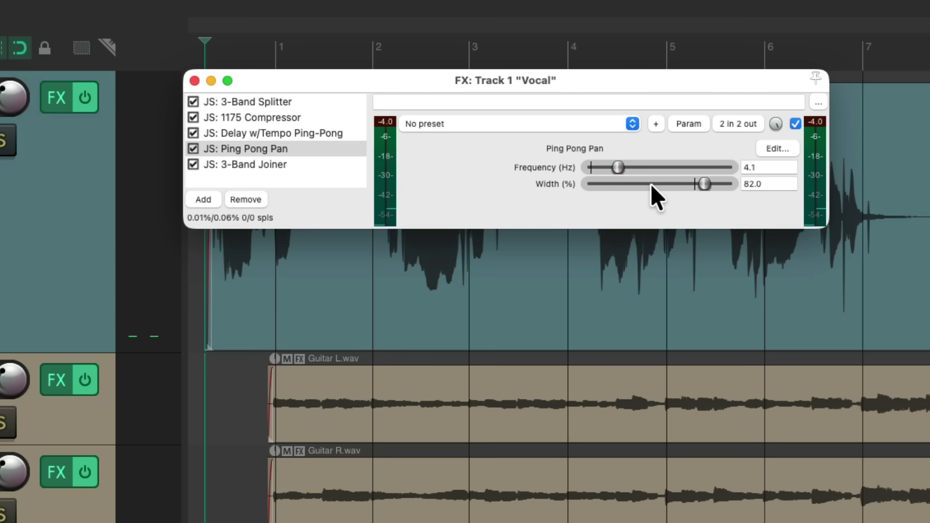
Duplicate Ping Pong Pan before the joiner and route the copy's inputs and outputs to track channels 5 and 6 only.
left_click(324, 146)
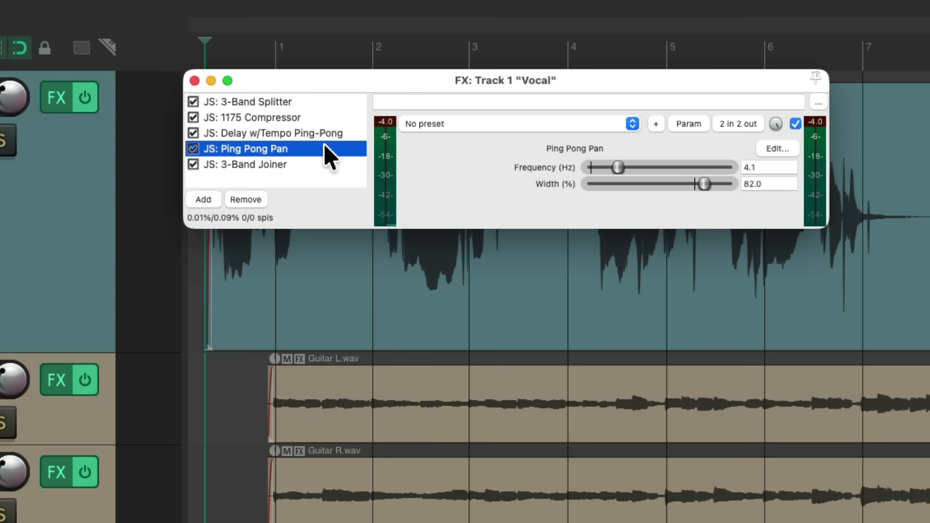
key("super+c")
key("super+v")
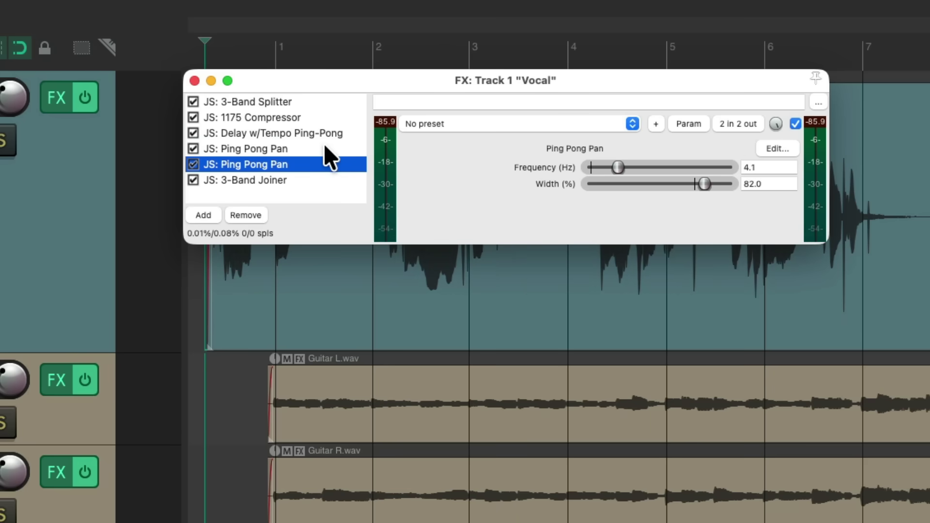
left_click(733, 125)
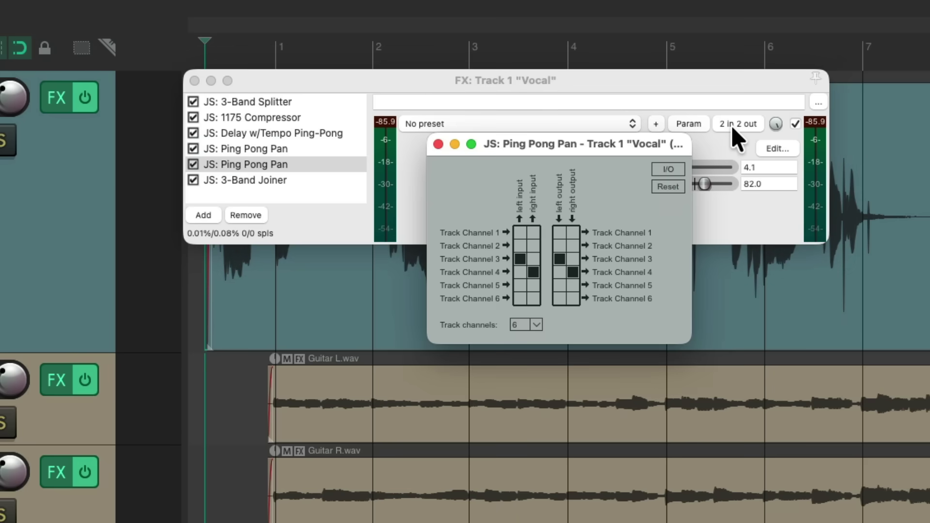
left_click(669, 170)
left_click(665, 226)
left_click(519, 286)
left_click(533, 298)
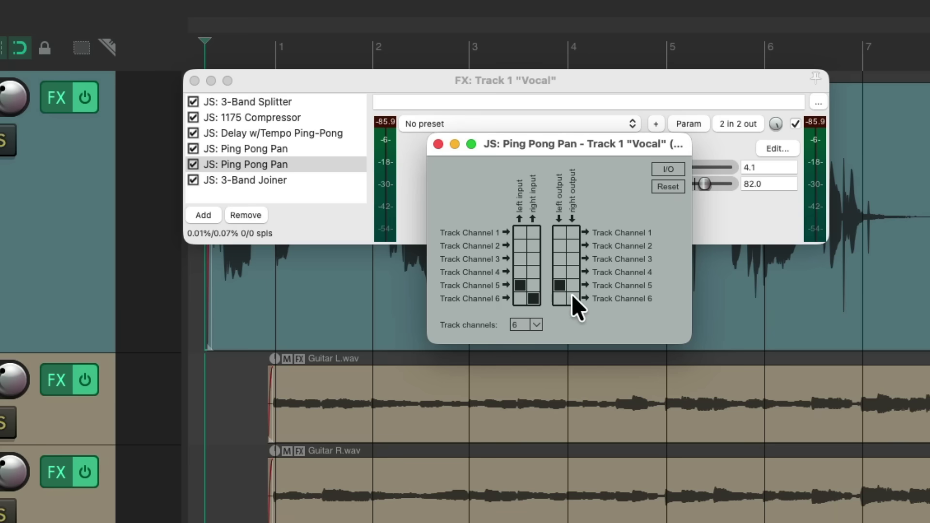
left_click(438, 144)
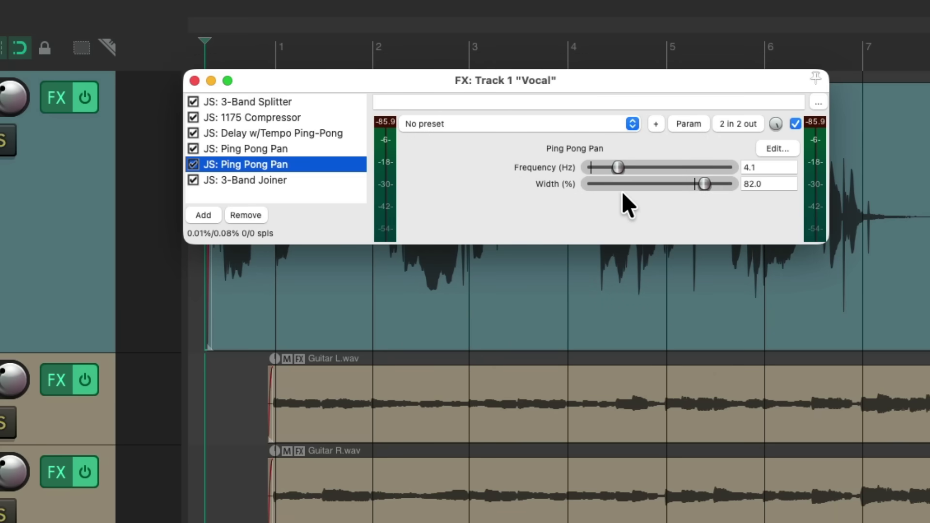
Set the second Ping Pong Pan to a Frequency of 2.1 Hz and a Width of 76% while auditioning the song.
left_click_drag(618, 168, 603, 169)
left_click_drag(704, 184, 696, 184)
key("space")
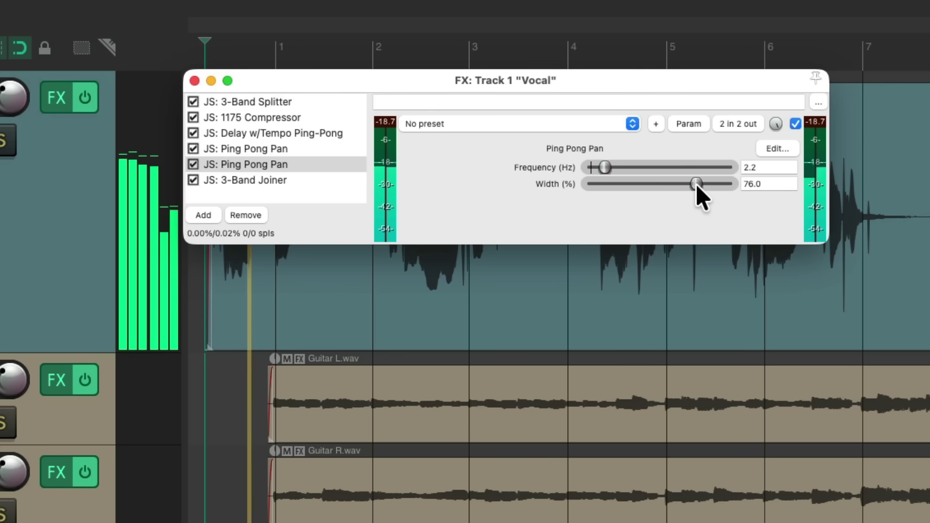
left_click_drag(602, 167, 605, 168)
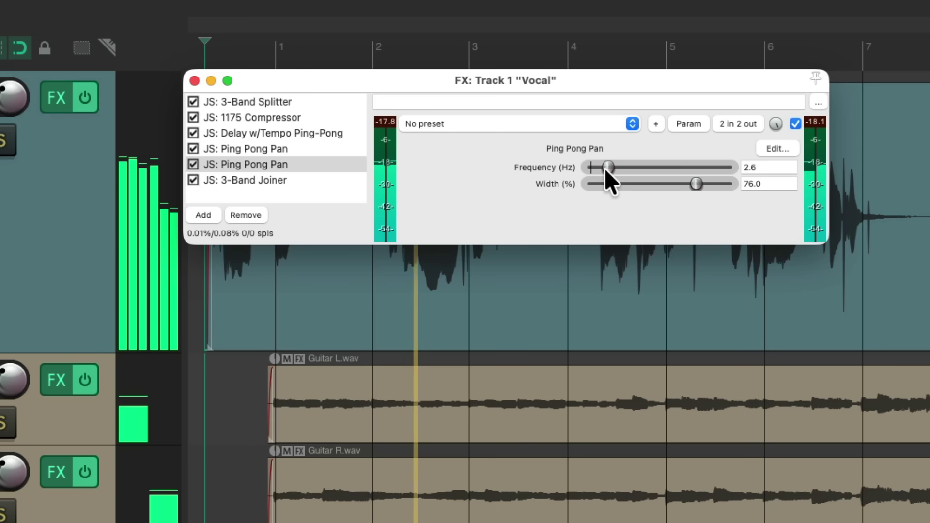
left_click_drag(605, 168, 600, 170)
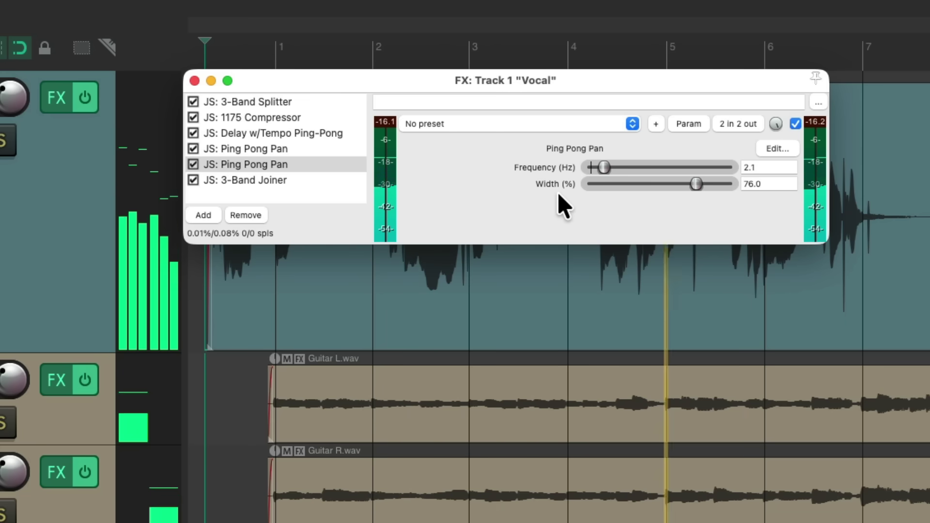
key("space")
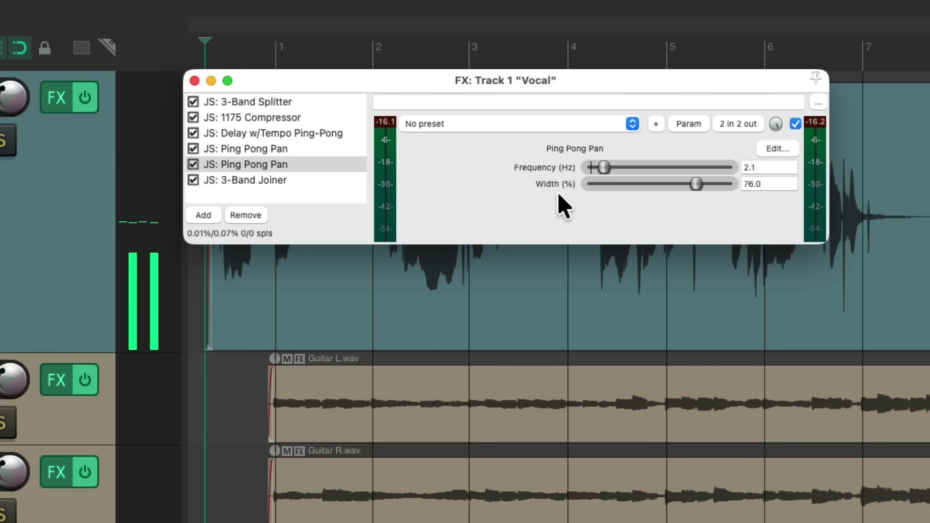
Audition the high band alone by lowering the 3-Band Joiner's Low and Mid levels to -124.0 dB.
left_click(326, 180)
left_click(654, 183)
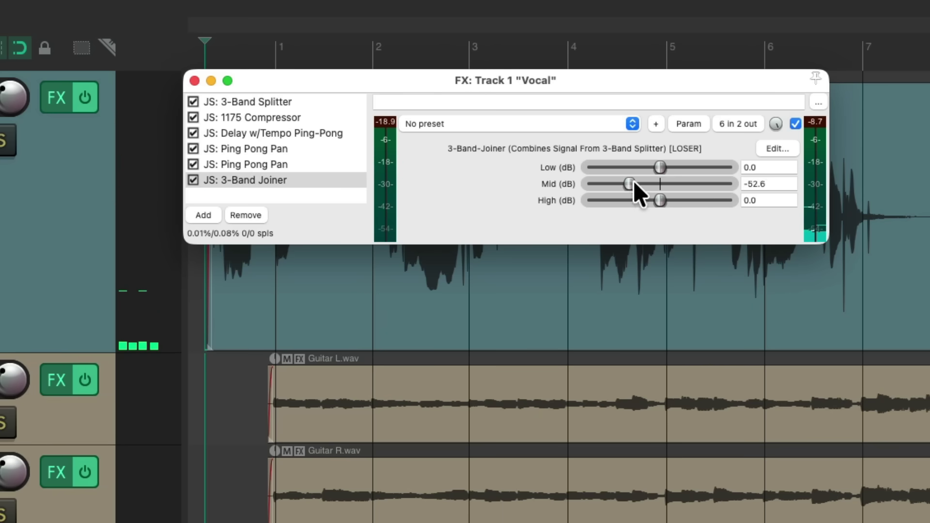
key("space")
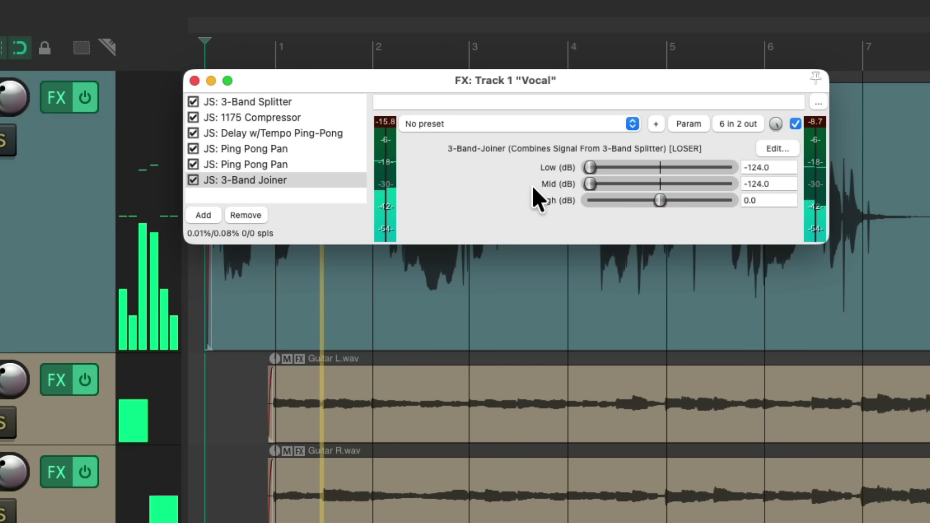
key("space")
Audition the mid band alone with the joiner's High at -124.0 dB and Mid at 0.0 dB, and return all bands to 0.0 dB.
double_click(588, 184)
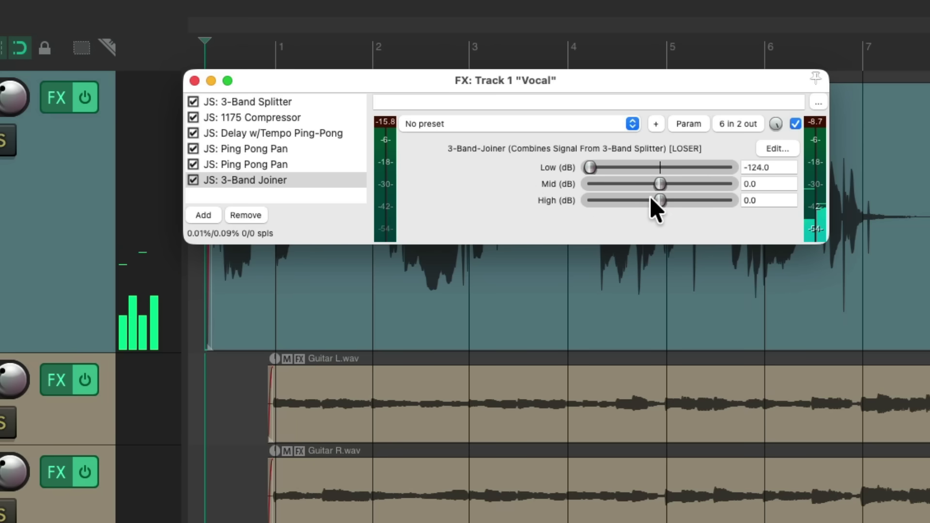
left_click_drag(650, 200, 584, 198)
key("space")
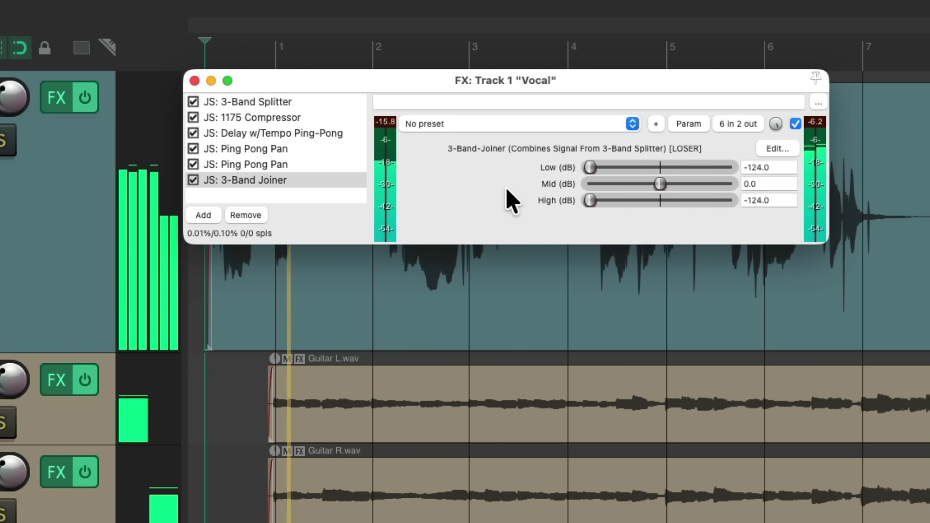
double_click(587, 199)
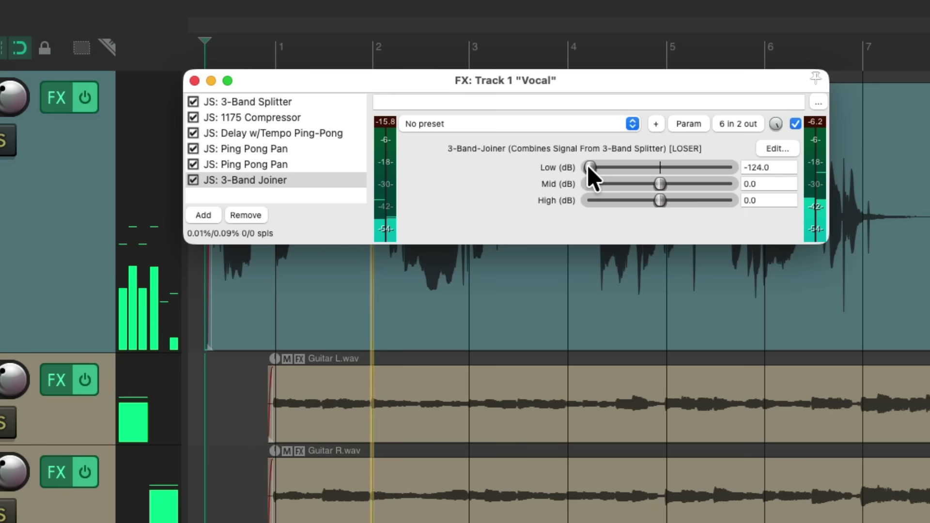
double_click(588, 166)
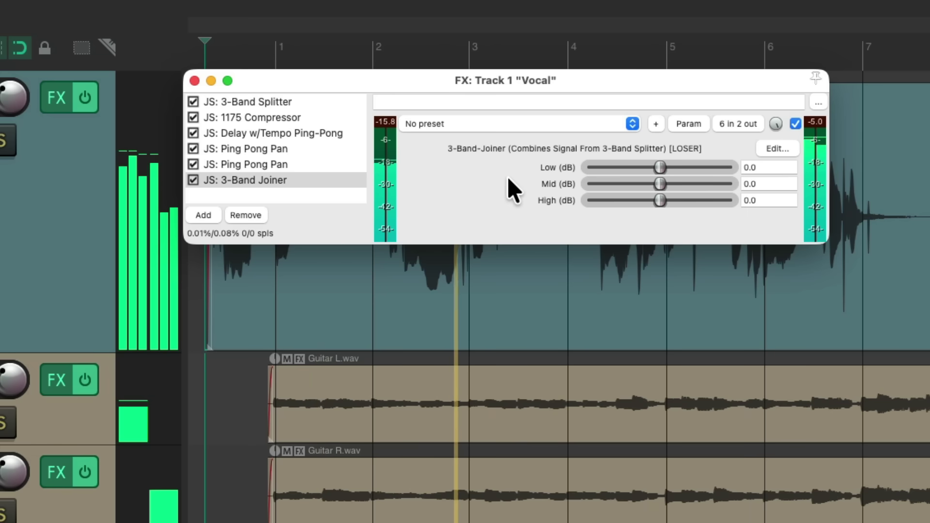
Lower the ping-pong delay's Mix In to -8.0 dB during playback.
left_click(350, 135)
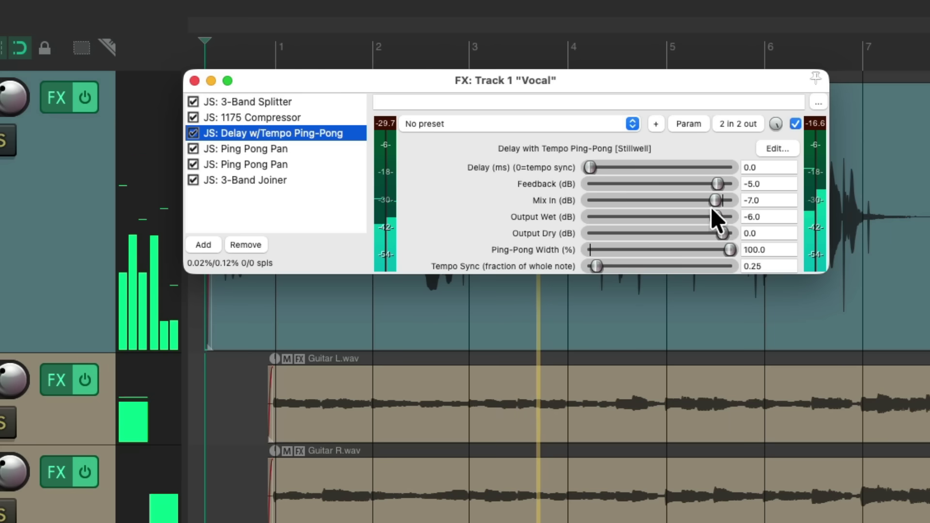
left_click_drag(713, 202, 712, 203)
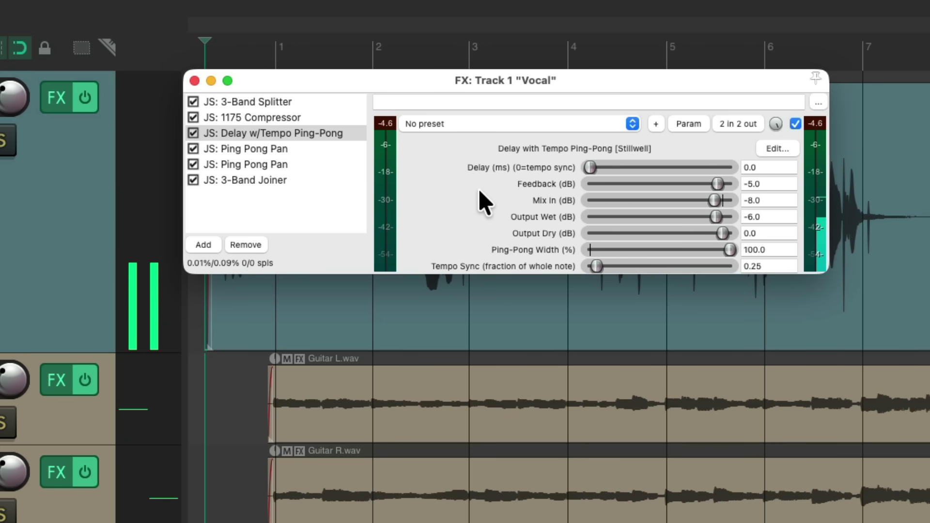
Bypass all six effects in the Vocal track's chain at once.
left_click(332, 180)
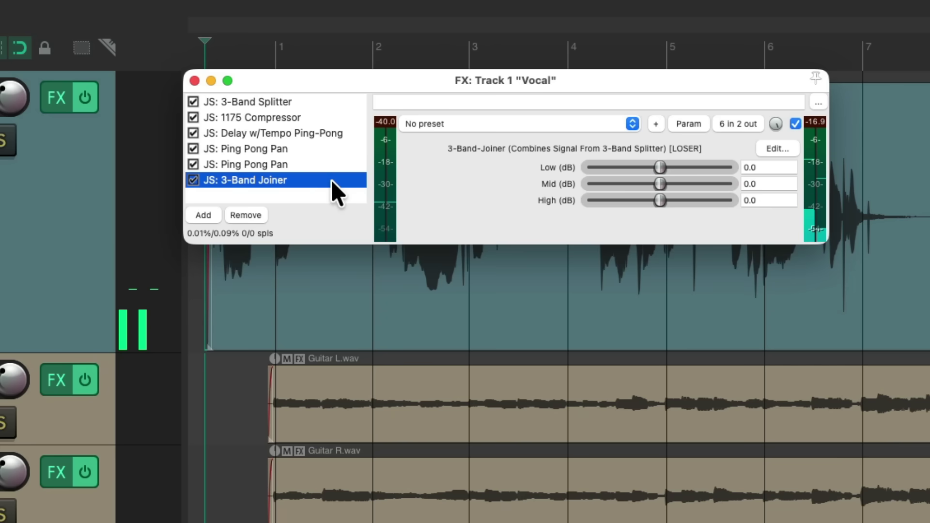
key("super+a")
key("super+b")
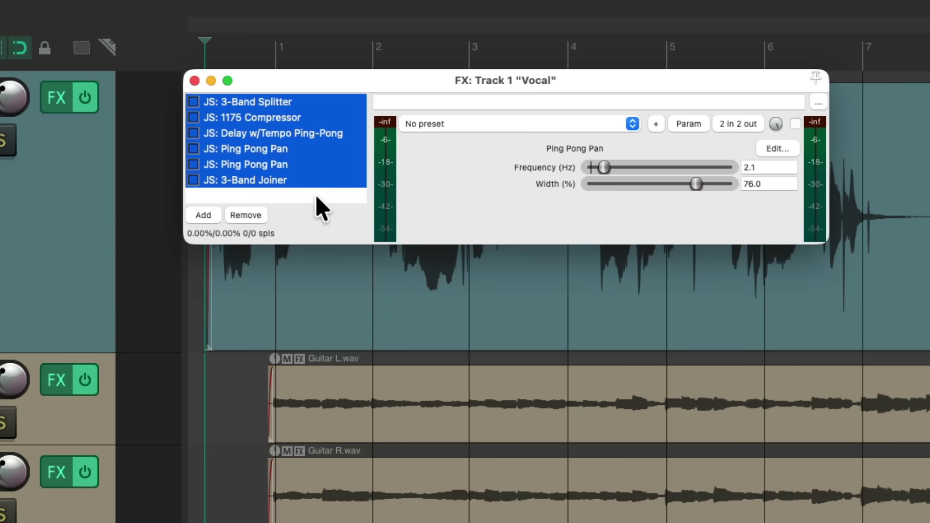
Add JS: 4-Tap Phaser at the end of the Vocal track's effects chain and start playback.
double_click(316, 195)
type("phaser")
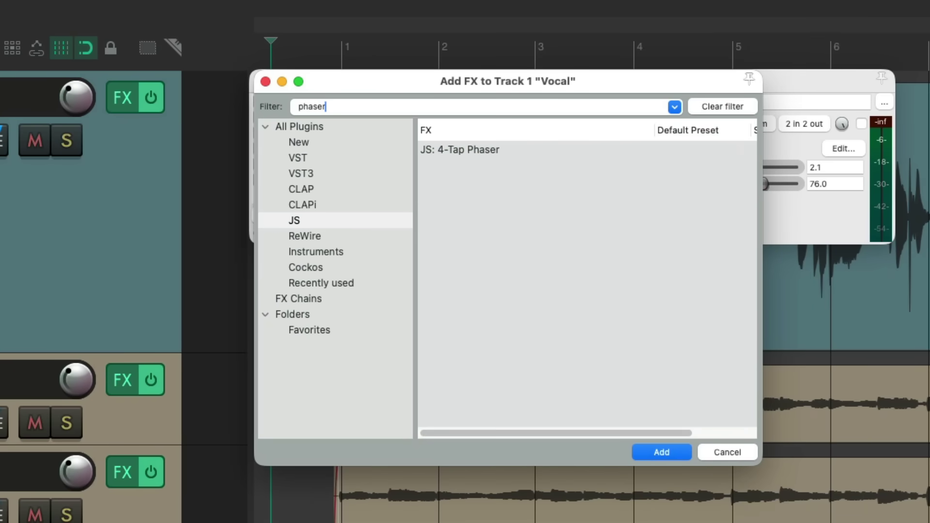
left_click(532, 151)
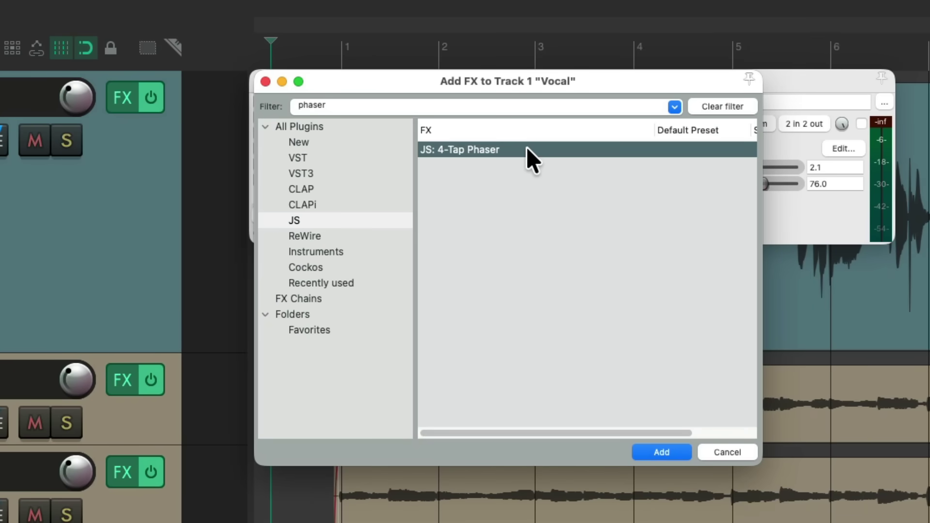
double_click(527, 146)
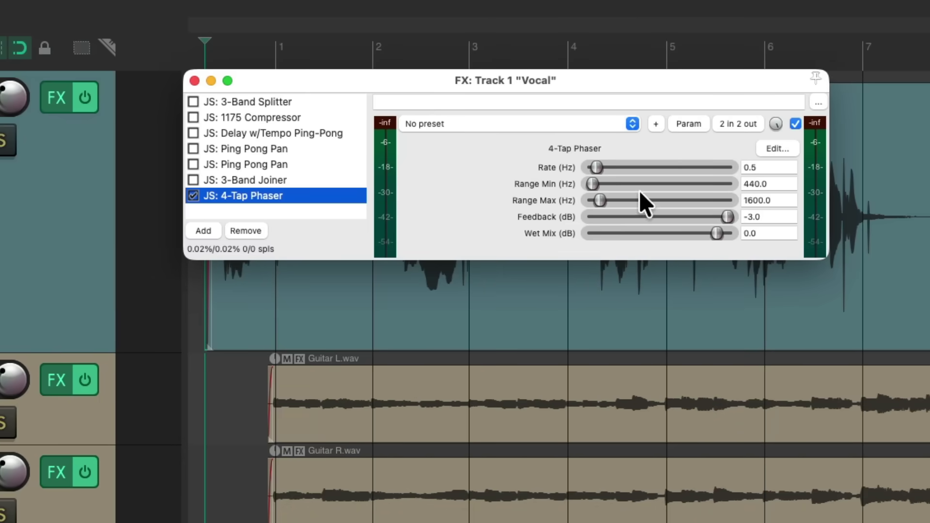
key("space")
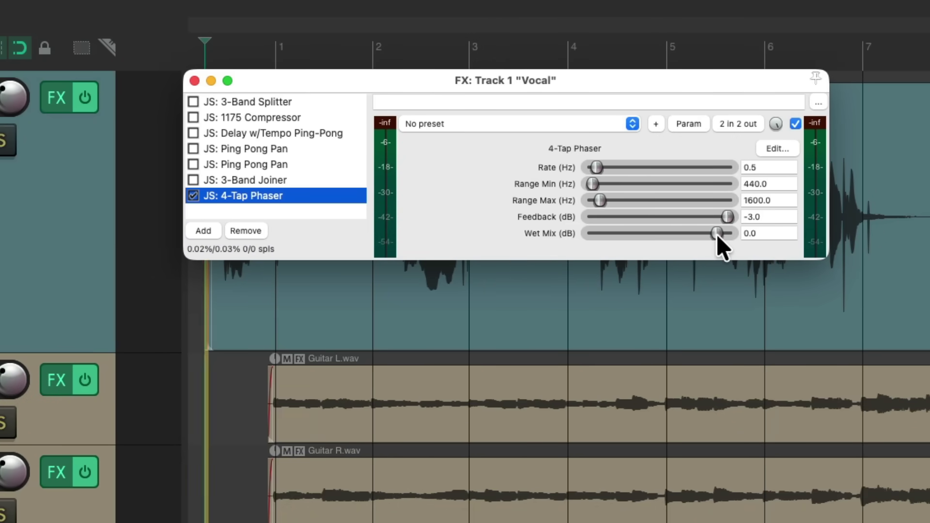
Set the phaser's Rate to 2.6 Hz and Wet Mix to -3.0 dB while auditioning the vocal.
left_click_drag(716, 234, 709, 234)
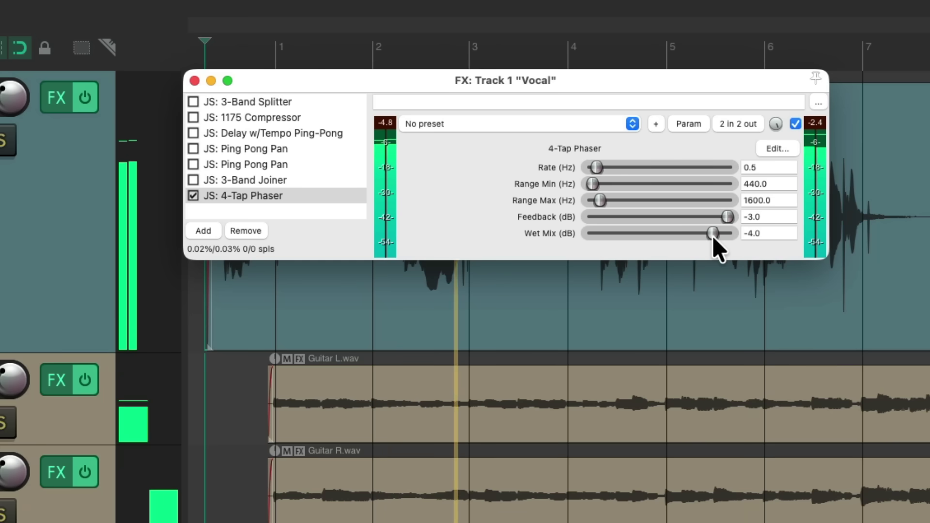
key("space")
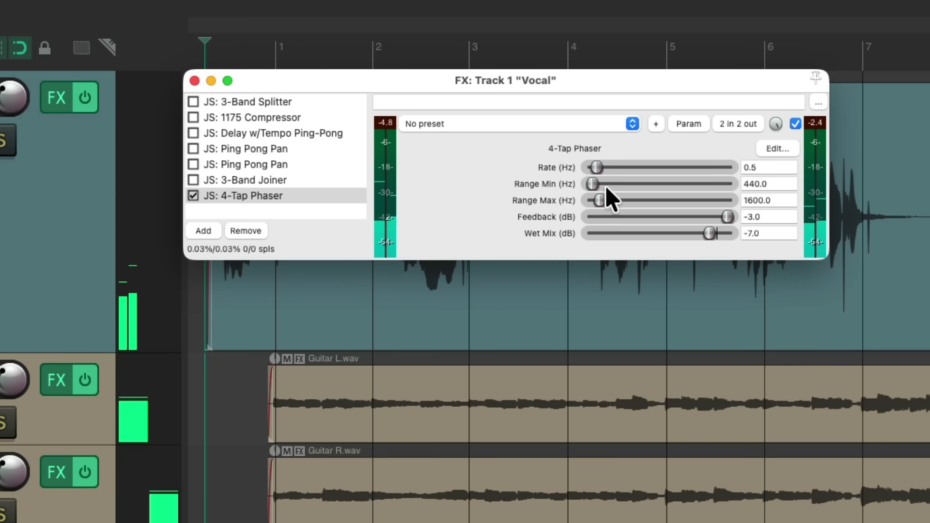
left_click_drag(597, 166, 621, 166)
key("space")
left_click_drag(708, 233, 711, 233)
left_click_drag(619, 167, 627, 170)
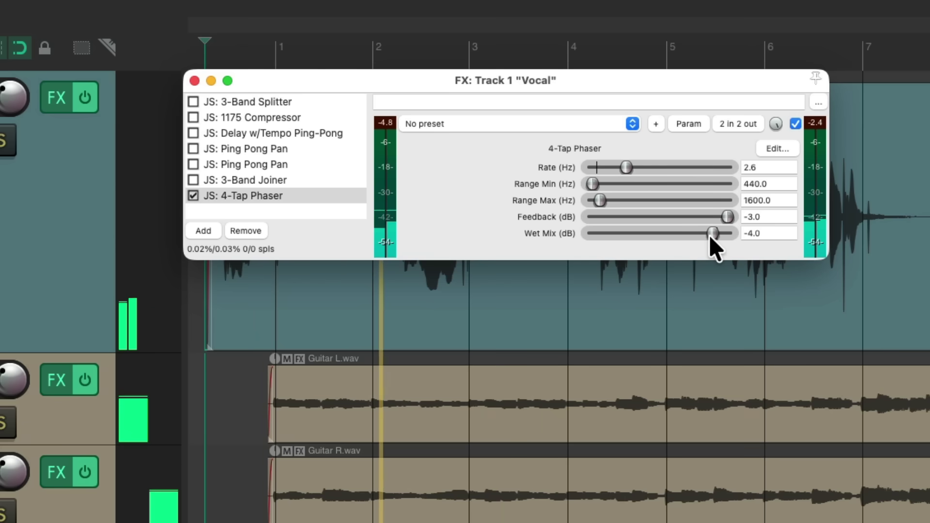
left_click_drag(710, 234, 711, 234)
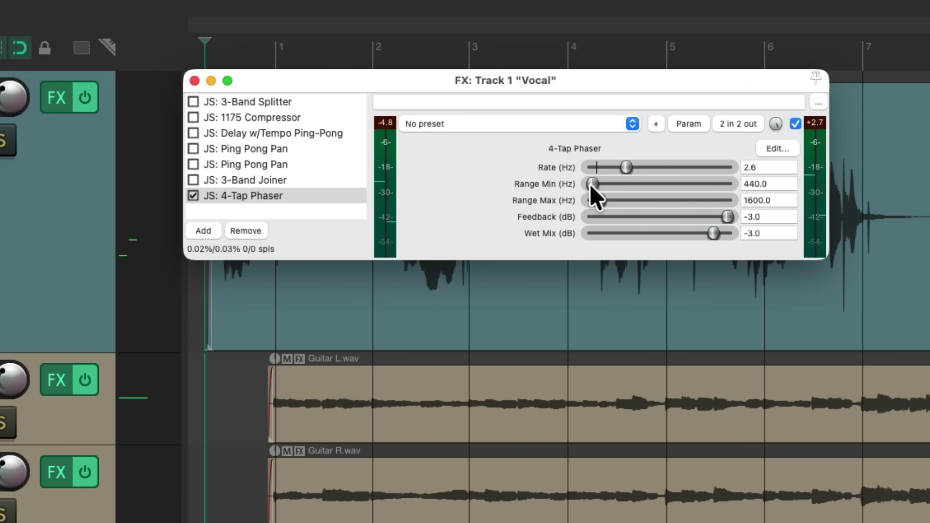
Set the phaser's Range Min to 1237.6 Hz, Range Max to 3133.8 Hz, Rate to 1.8 Hz and Wet Mix to -6.0 dB.
left_click_drag(601, 200, 612, 201)
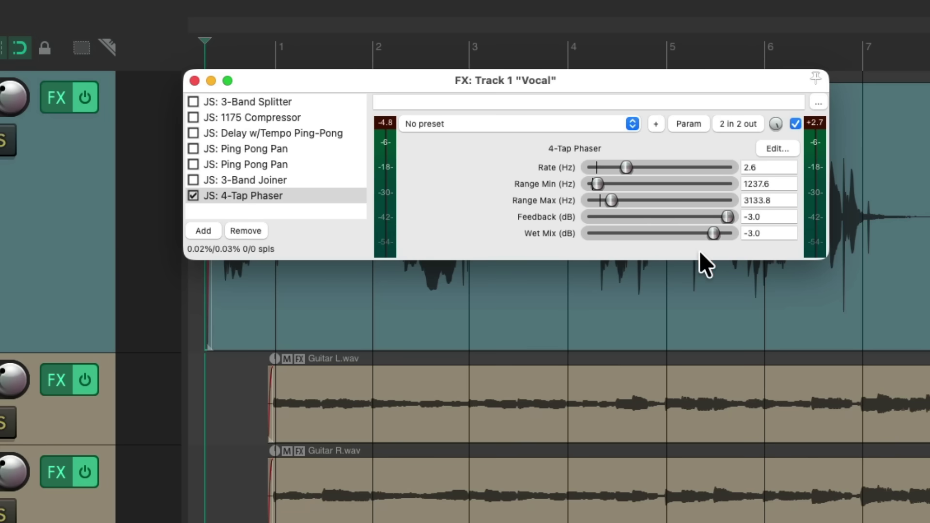
left_click_drag(624, 167, 614, 168)
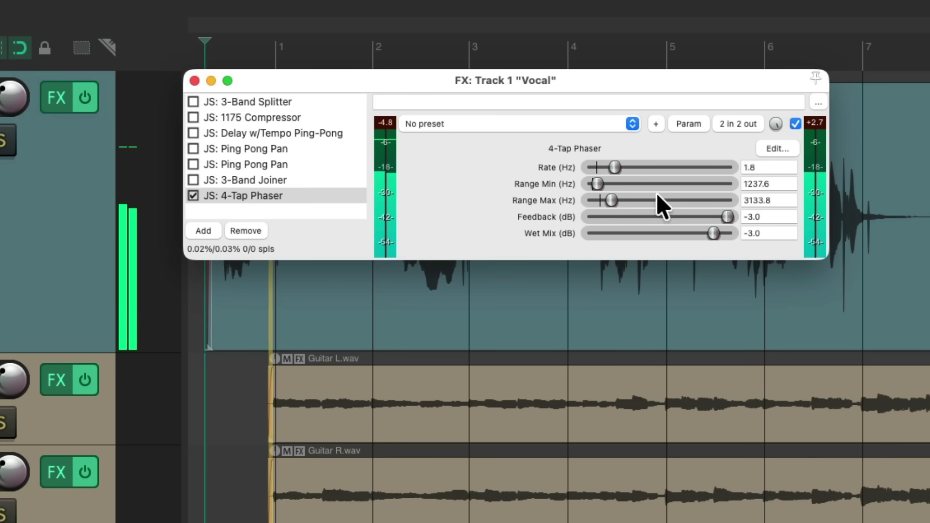
left_click_drag(709, 235, 713, 235)
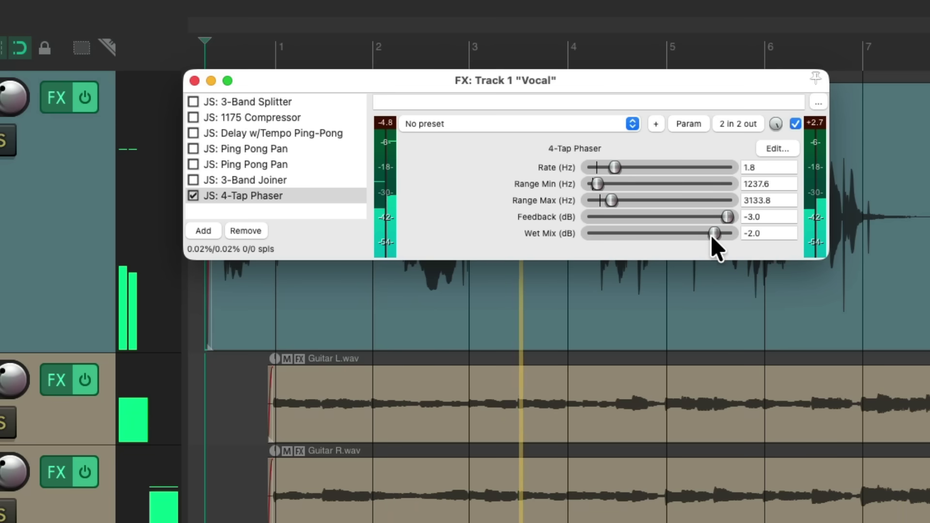
left_click_drag(713, 232, 710, 234)
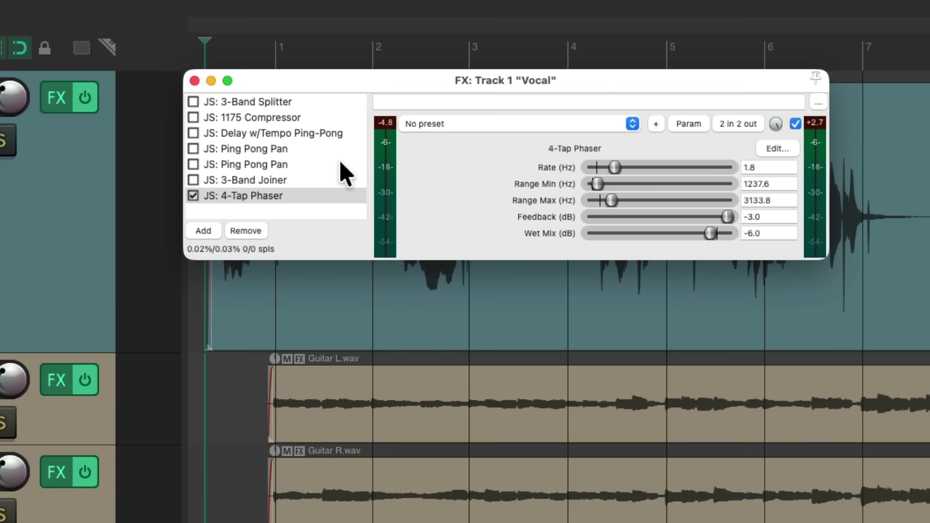
Re-enable the six bypassed effects ahead of the phaser and lower the phaser's Wet Mix to -10.0 dB during playback.
left_click(328, 180)
left_click(324, 103)
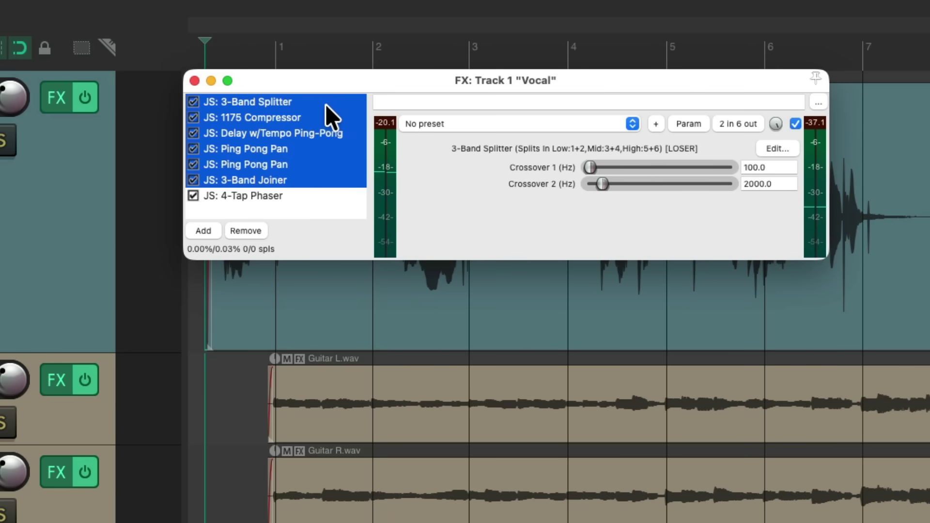
left_click(314, 195)
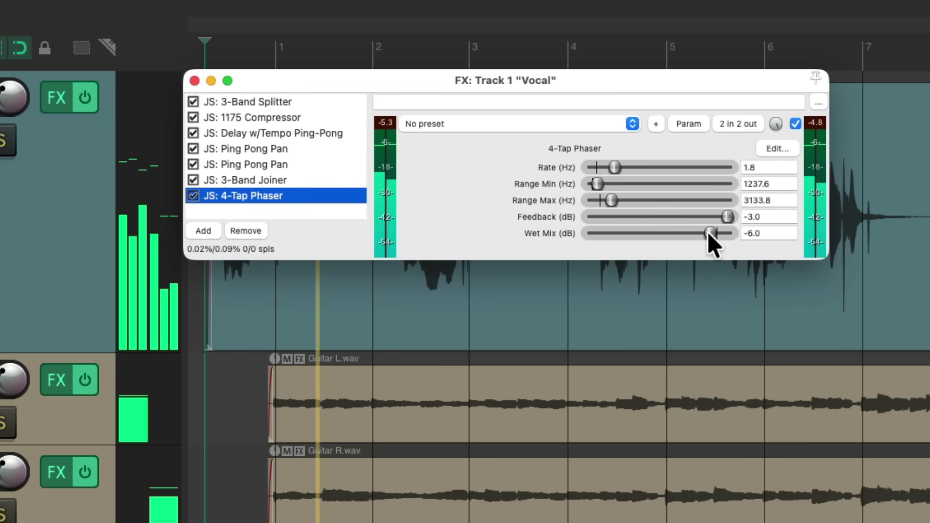
left_click_drag(707, 231, 705, 233)
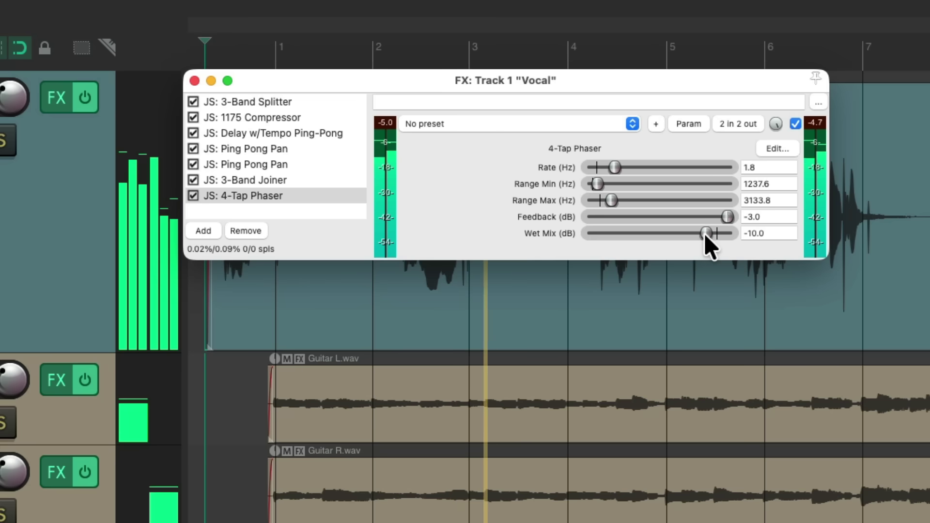
Compare the vocal with the 4-Tap Phaser bypassed and active, and remove the phaser from the chain.
left_click(794, 123)
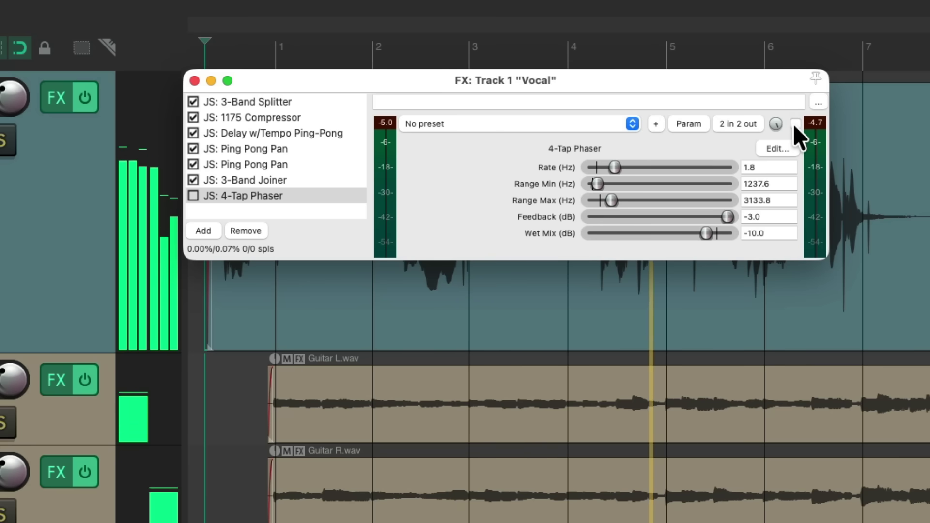
left_click(794, 124)
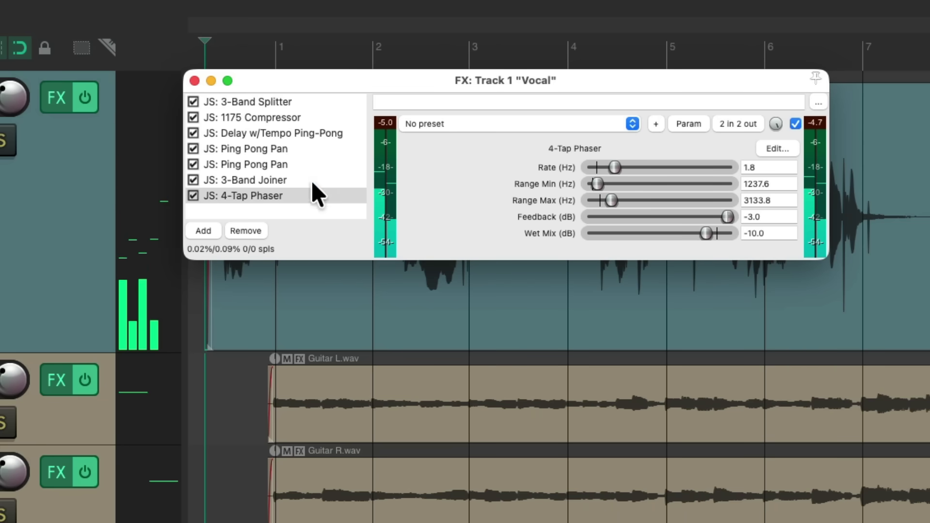
left_click(312, 196)
key("Delete")
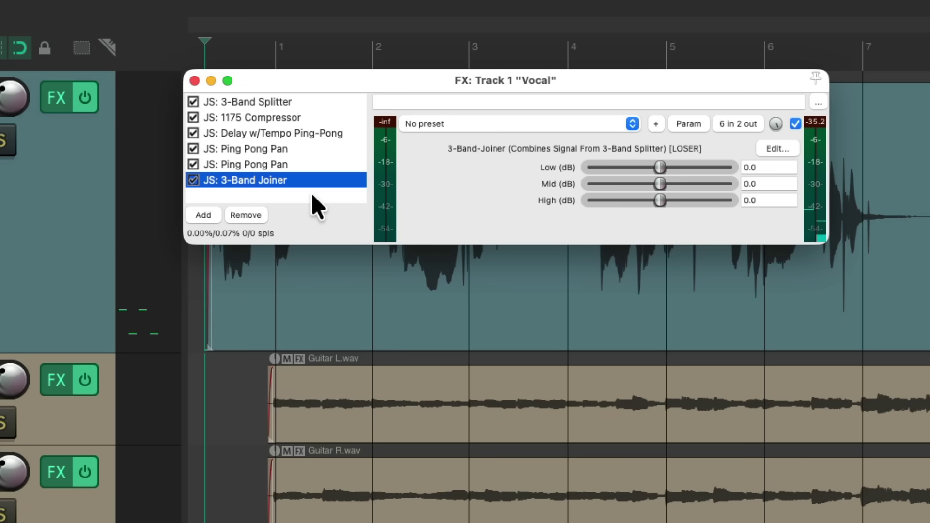
Add JS: Flange Baby after the 3-Band Joiner at the end of the Vocal track's effects chain.
double_click(311, 193)
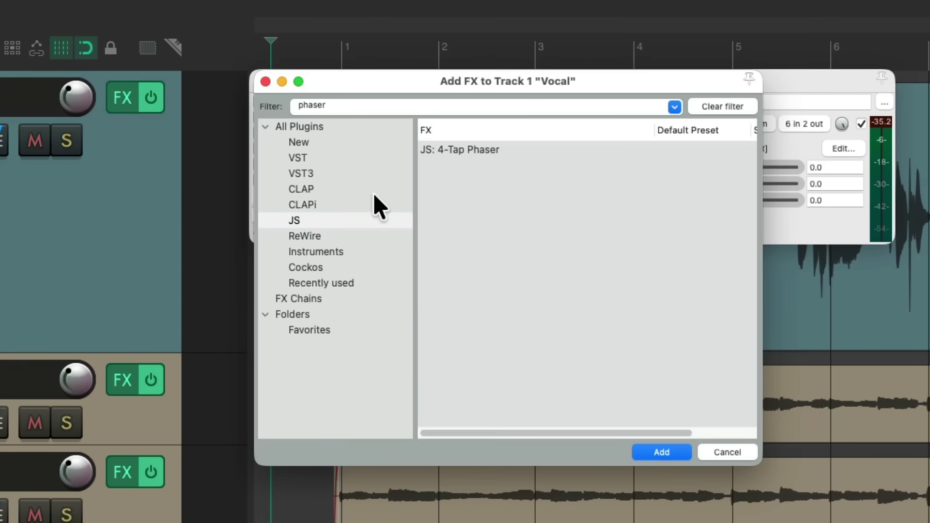
type("flange")
left_click(490, 150)
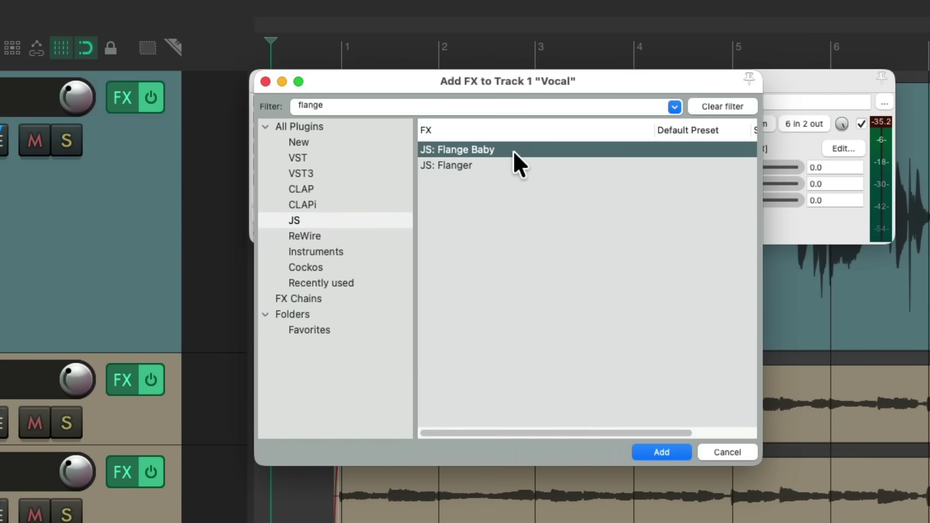
double_click(515, 150)
Bypass the six effects ahead of Flange Baby and audition the vocal through the flanger alone.
left_click(335, 180)
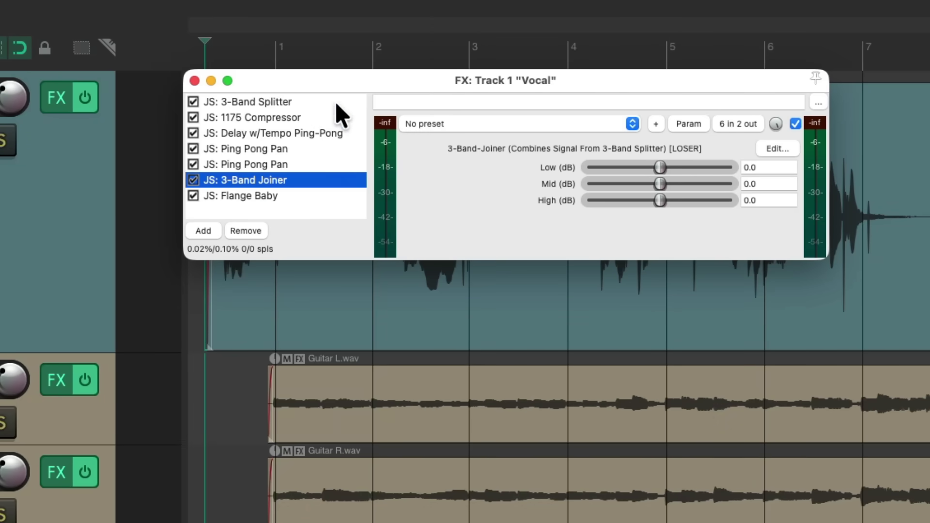
left_click(335, 101, "shift")
key("super+b")
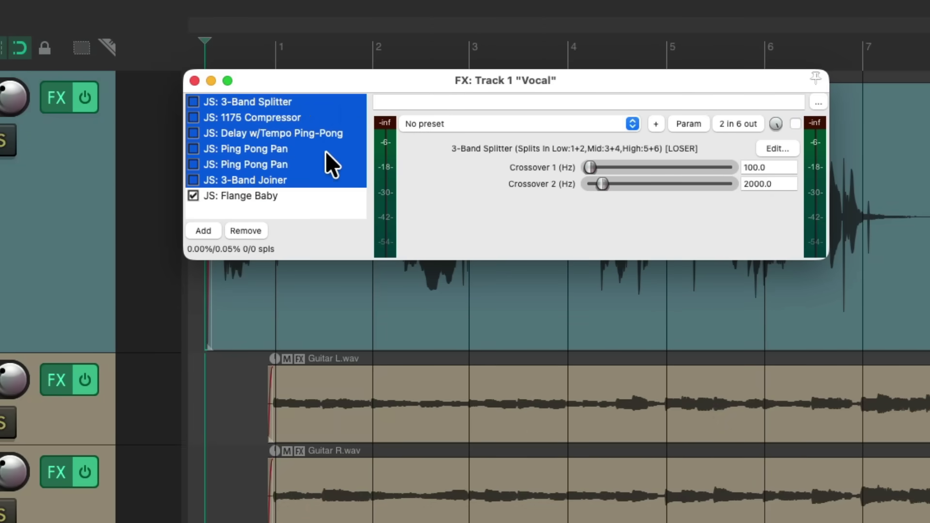
left_click(318, 197)
key("space")
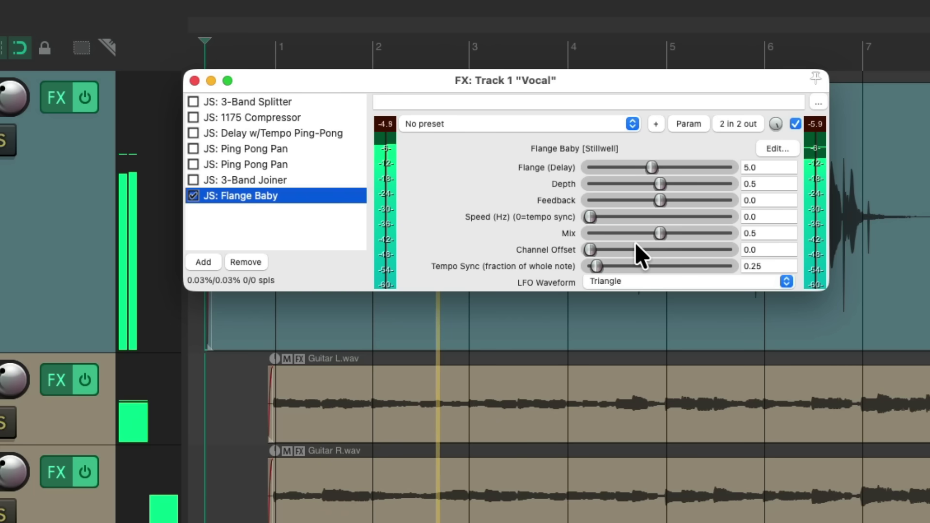
key("space")
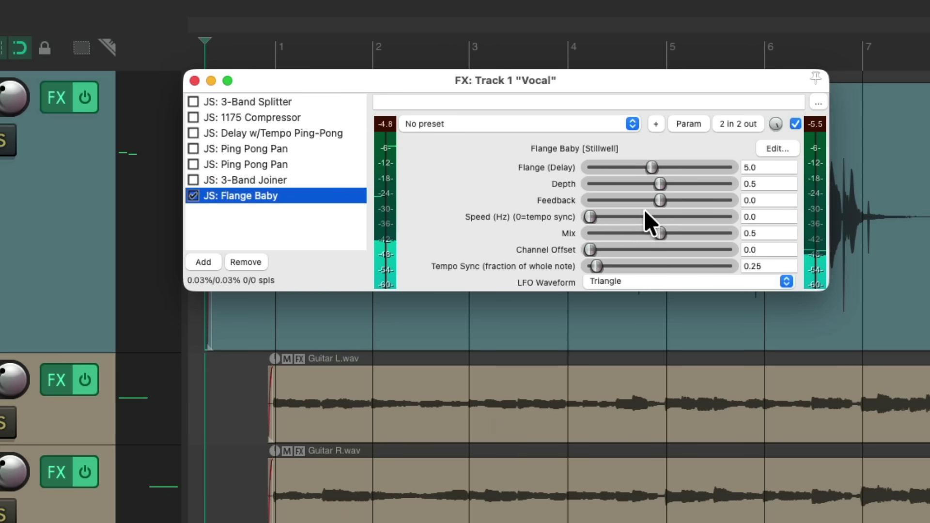
Set Flange Baby's Flange (Delay) to 1.29, Depth to 0.53 and Feedback to 0.15 while auditioning the vocal.
left_click_drag(650, 167, 592, 167)
key("space")
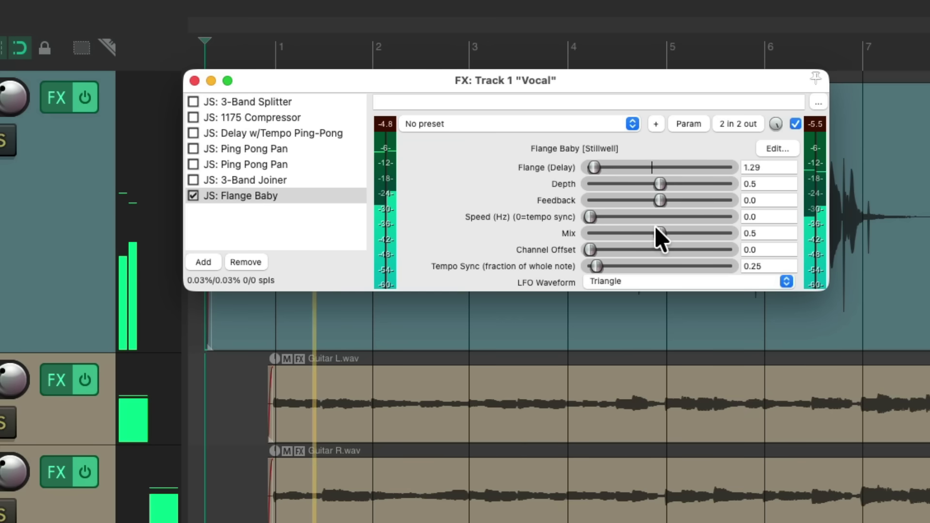
left_click_drag(660, 201, 667, 182)
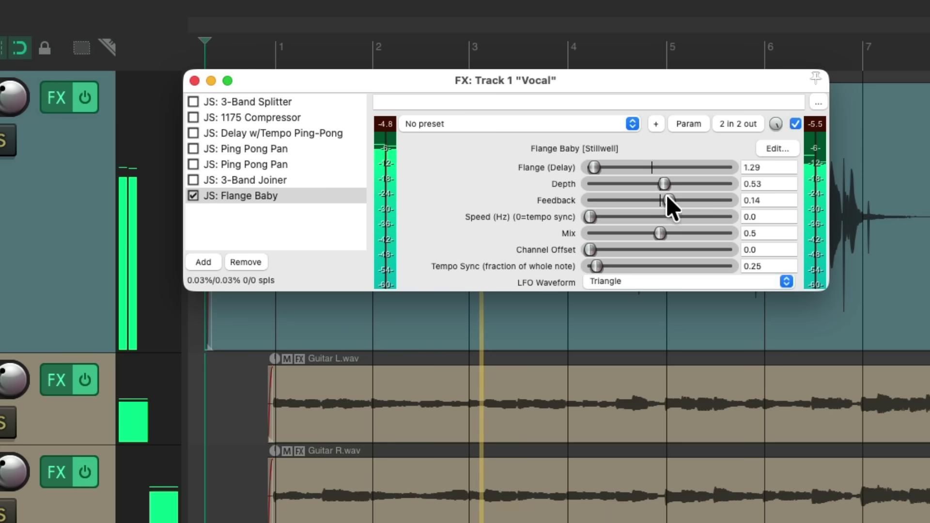
left_click_drag(668, 201, 668, 202)
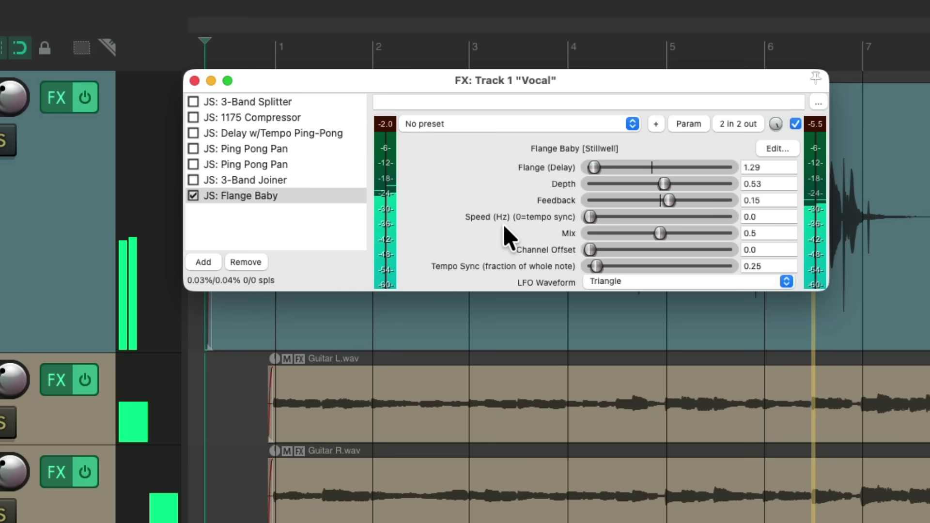
key("space")
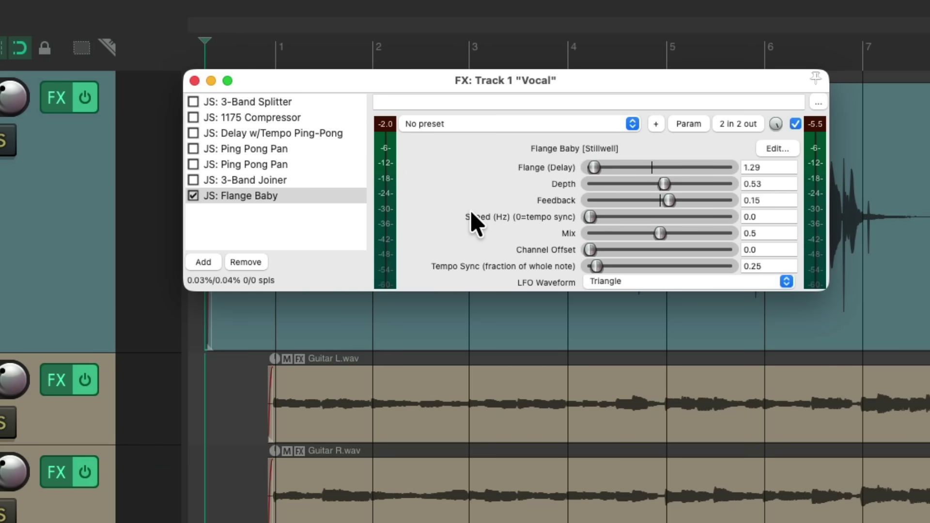
Re-enable the six effects ahead of Flange Baby and lower the flanger's Mix to 0.45 during playback.
left_click(320, 180)
left_click(317, 107, "shift")
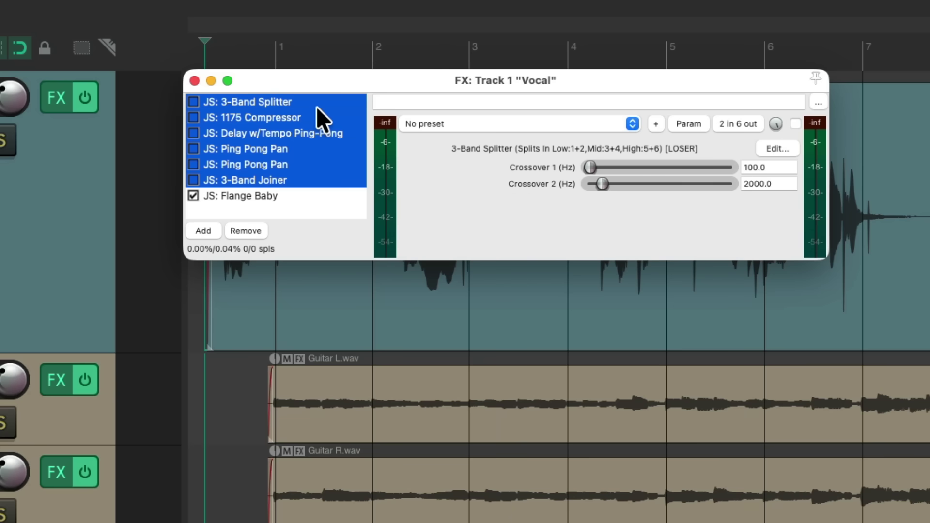
key("super+b")
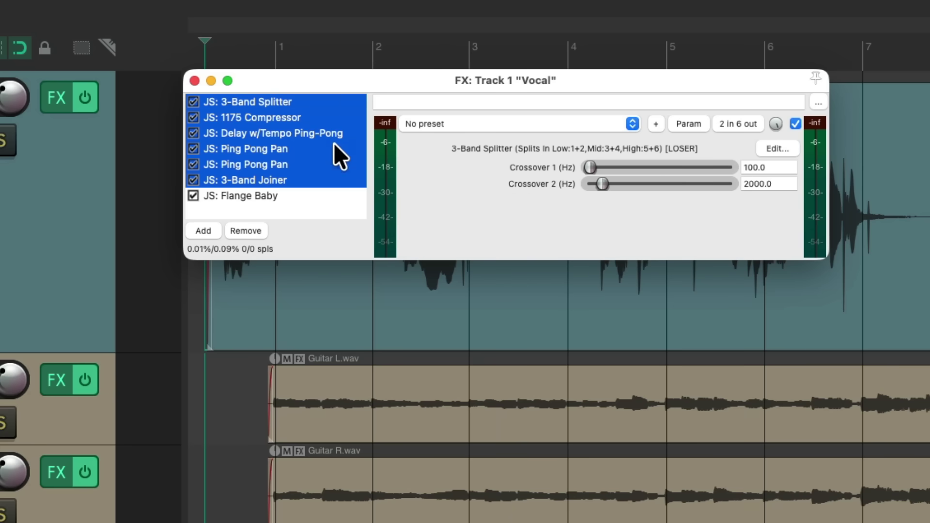
left_click(312, 195)
key("space")
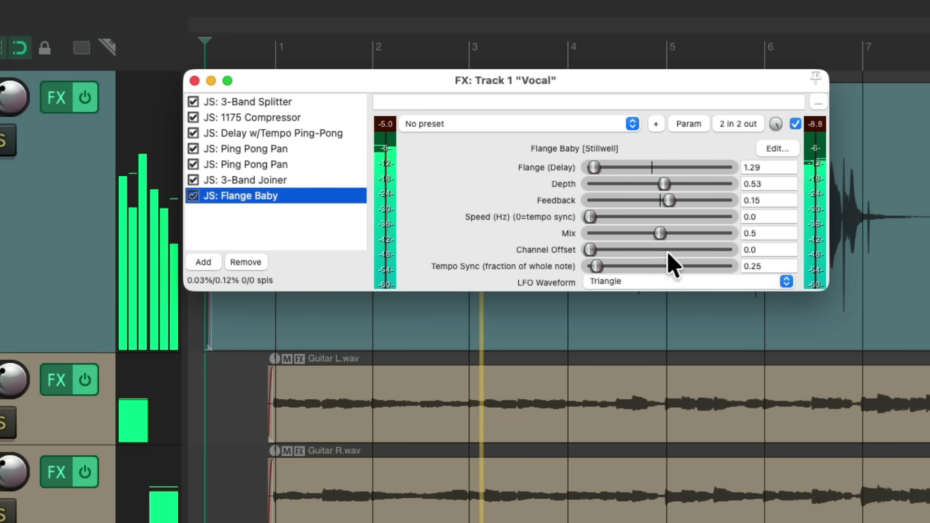
mouse_move(661, 237)
left_mouse_down()
mouse_move(595, 233)
mouse_move(656, 228)
left_mouse_up()
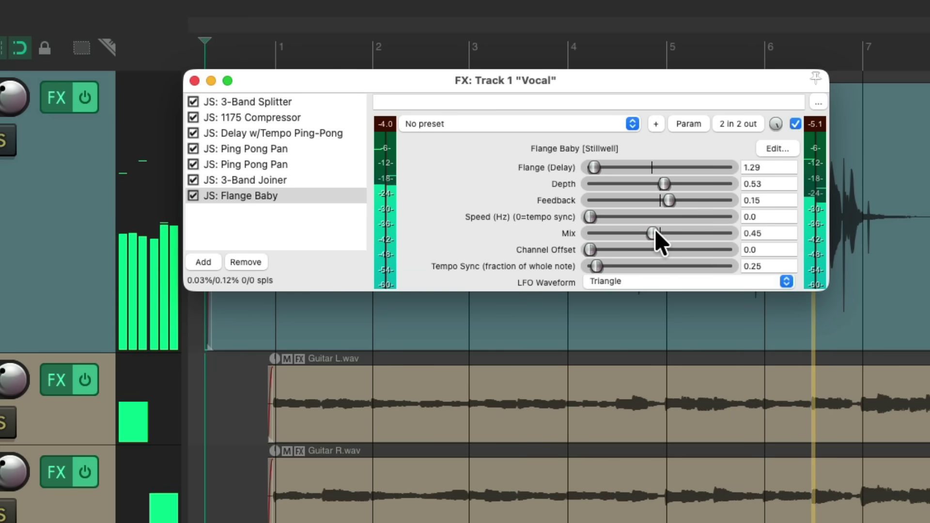
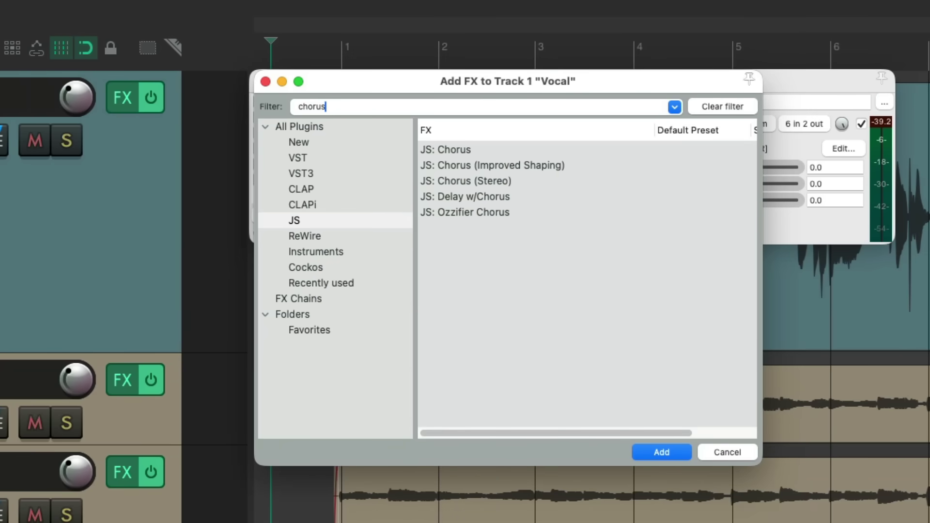
Add JS: Ozzifier Chorus at the end of the Vocal track's chain and bypass the six effects ahead of it.
left_click(525, 210)
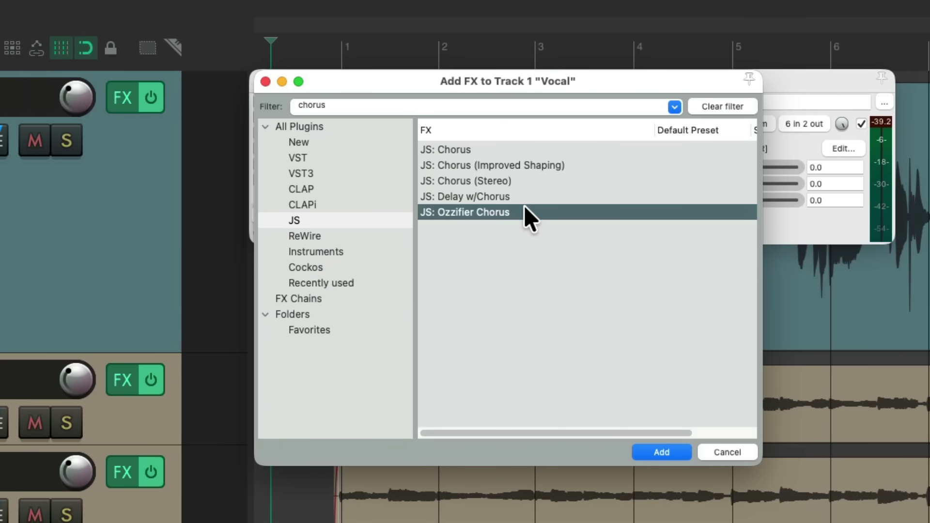
double_click(527, 209)
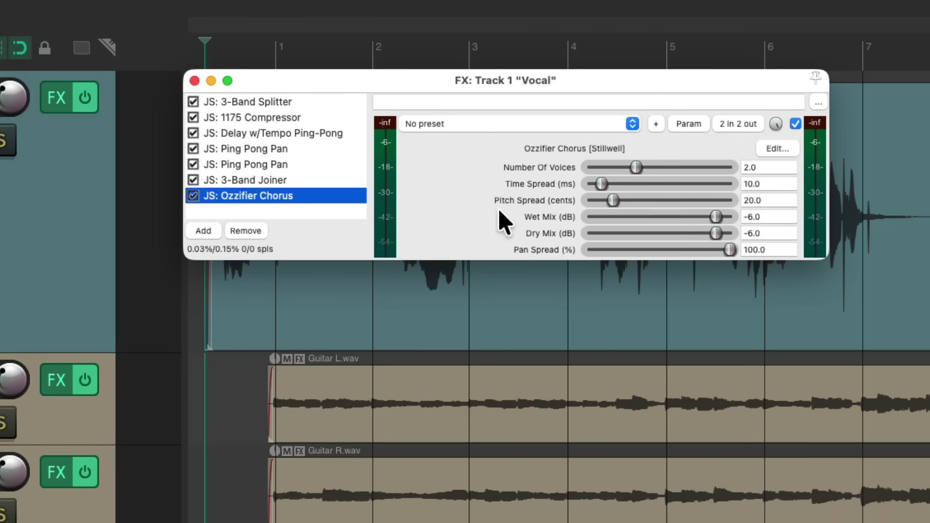
left_click(317, 183)
left_click(323, 100, "shift")
key("super+b")
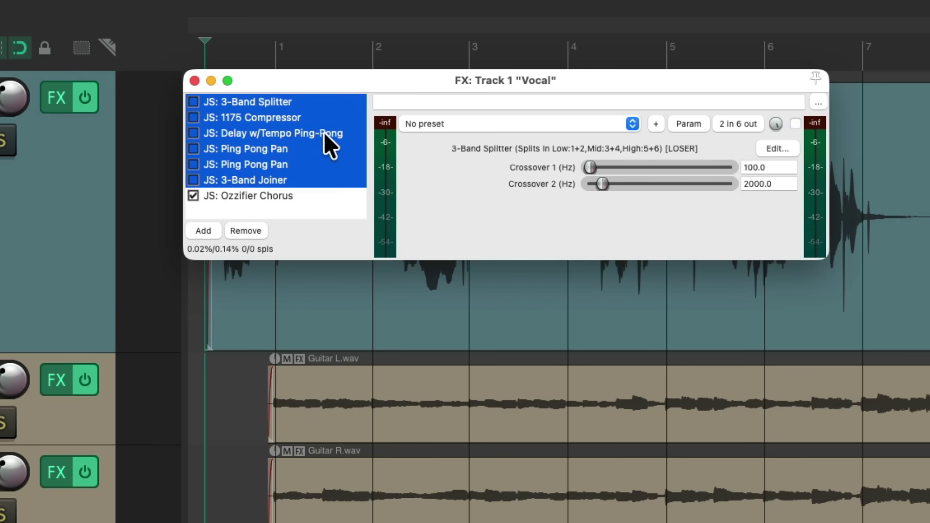
Audition the vocal through the Ozzifier Chorus alone with its default settings.
left_click(325, 195)
key("space")
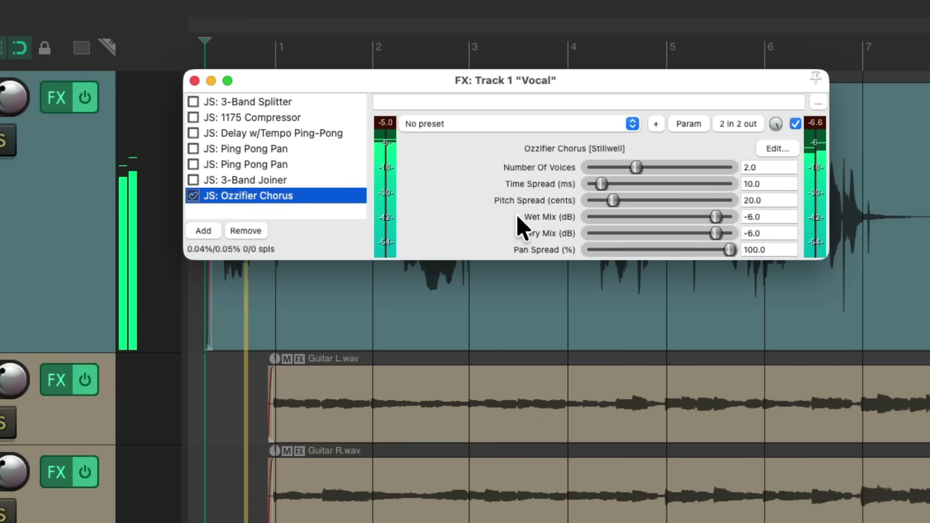
left_click(610, 204)
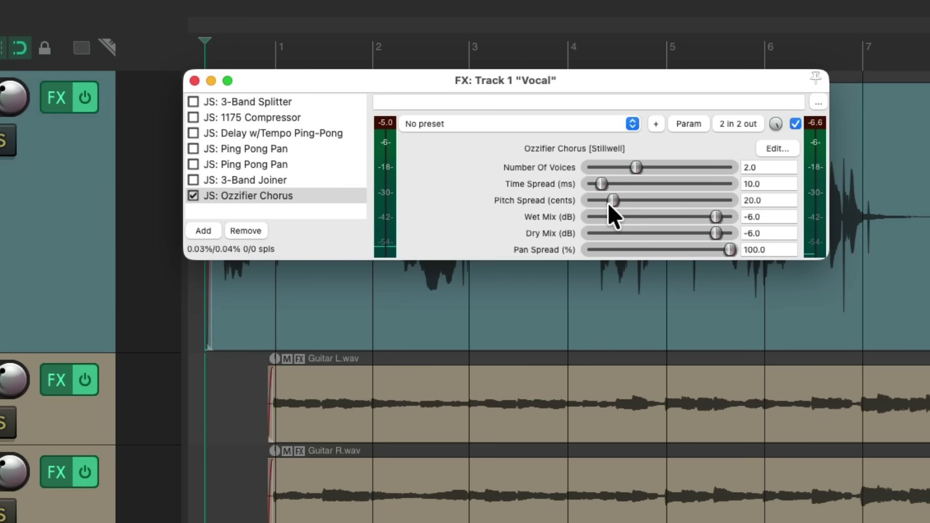
key("space")
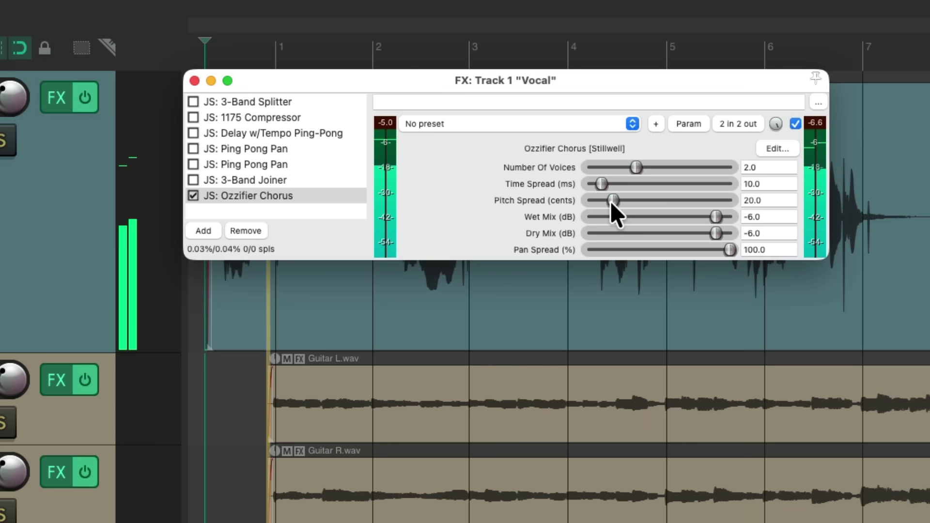
Set the Ozzifier Chorus's Time Spread to 24.0 ms and Pitch Spread to 15.0 cents while auditioning the vocal.
mouse_move(611, 202)
left_mouse_down()
mouse_move(641, 201)
mouse_move(613, 203)
mouse_move(634, 185)
mouse_move(656, 187)
mouse_move(607, 200)
left_mouse_up()
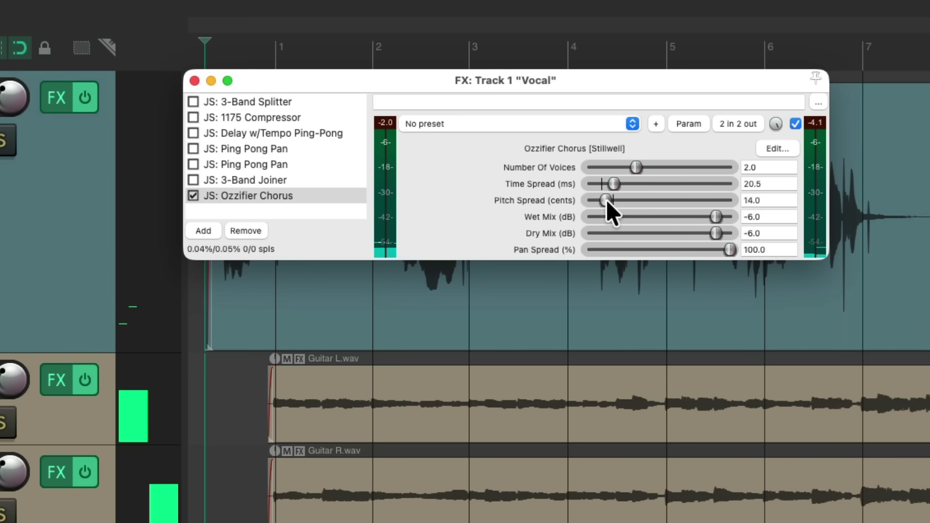
mouse_move(714, 216)
left_mouse_down()
mouse_move(589, 222)
mouse_move(716, 220)
left_mouse_up()
left_click_drag(606, 199, 630, 189)
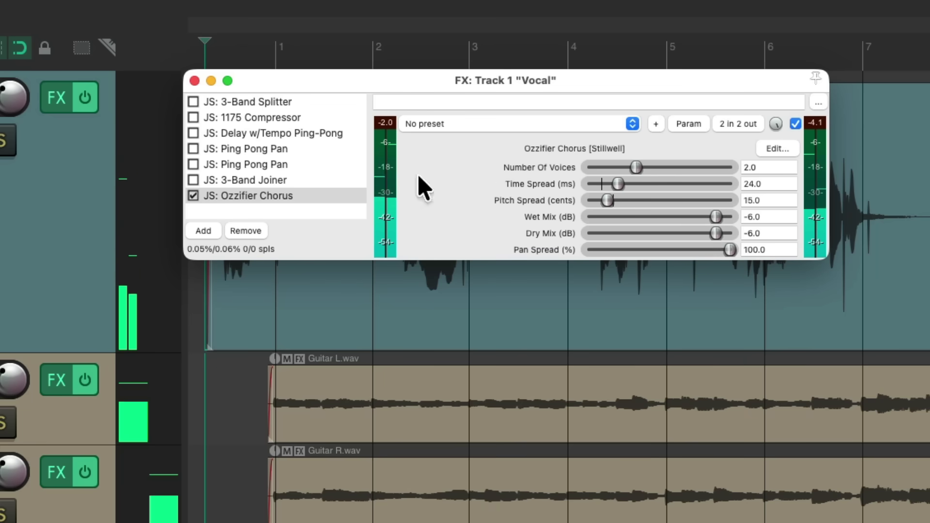
Re-enable the six effects ahead of Ozzifier Chorus and play the vocal through the full chain.
left_click(330, 179)
left_click(337, 96, "shift")
key("super+b")
left_click(321, 198)
key("space")
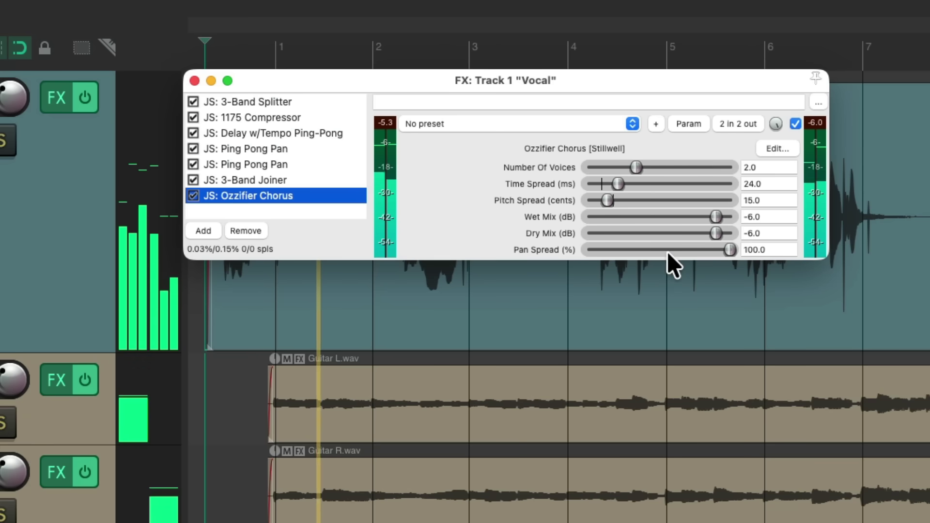
Try a Pitch Spread of 30.0 cents on the playing vocal, then settle on 13.0 cents with a Time Spread of 19.7 ms.
left_click_drag(615, 182, 618, 184)
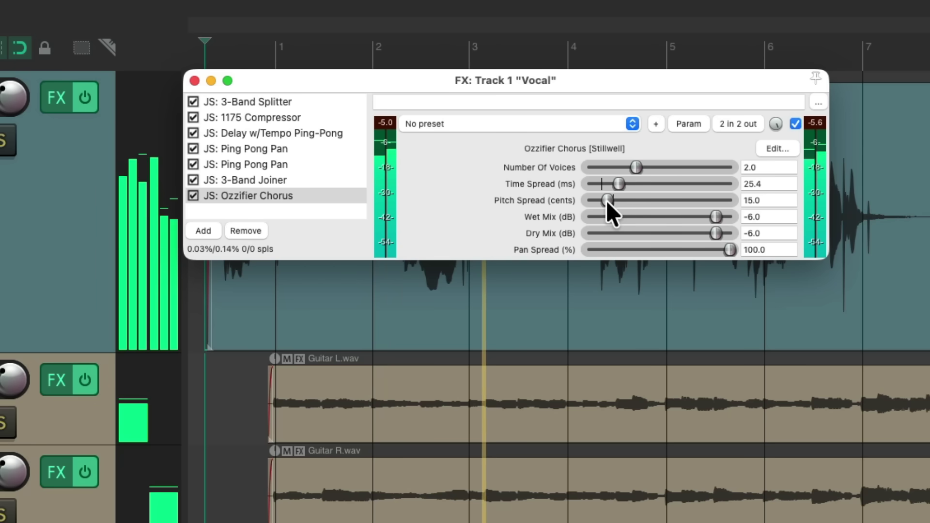
left_click_drag(607, 200, 625, 199)
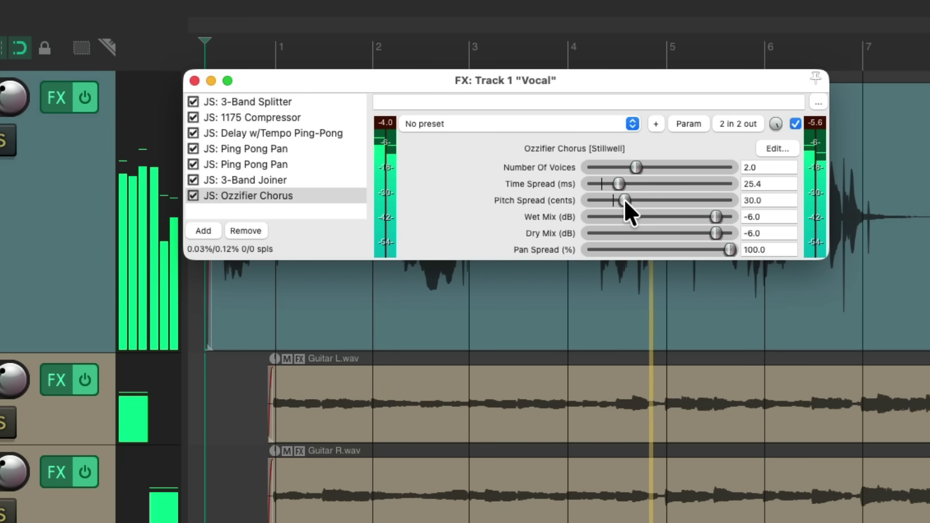
mouse_move(625, 200)
left_mouse_down()
mouse_move(607, 202)
mouse_move(614, 184)
left_mouse_up()
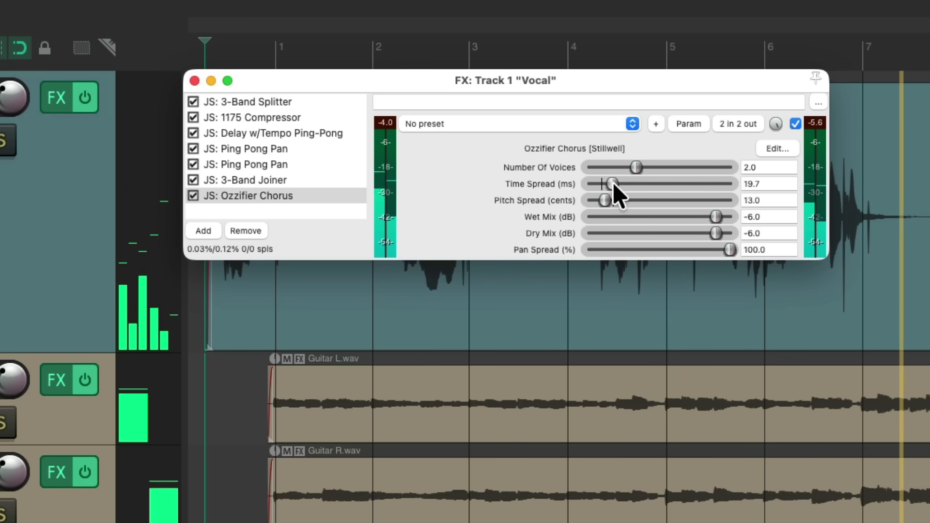